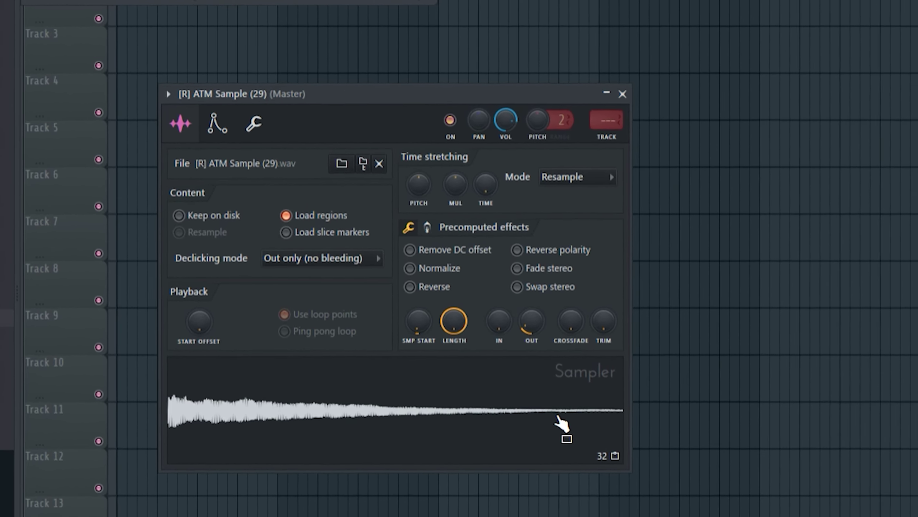
Step: Route the sample to mixer track 1 and use its Parametric EQ 2 to cut lows with band 1 at about 124 Hz and dip band 5
{"action": "left_click_drag", "start_coordinate": [607, 121], "coordinate": [607, 116]}
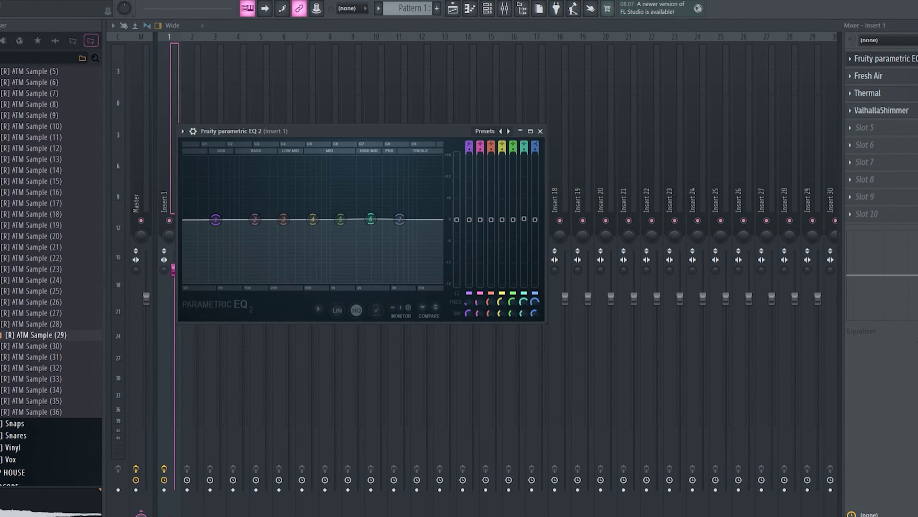
{"action": "left_click_drag", "start_coordinate": [216, 220], "coordinate": [211, 220]}
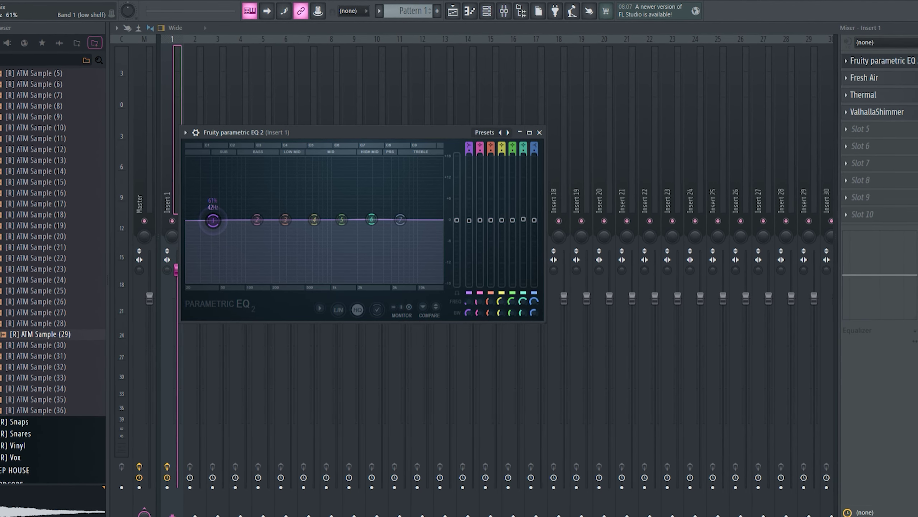
{"action": "left_click_drag", "start_coordinate": [213, 221], "coordinate": [216, 220]}
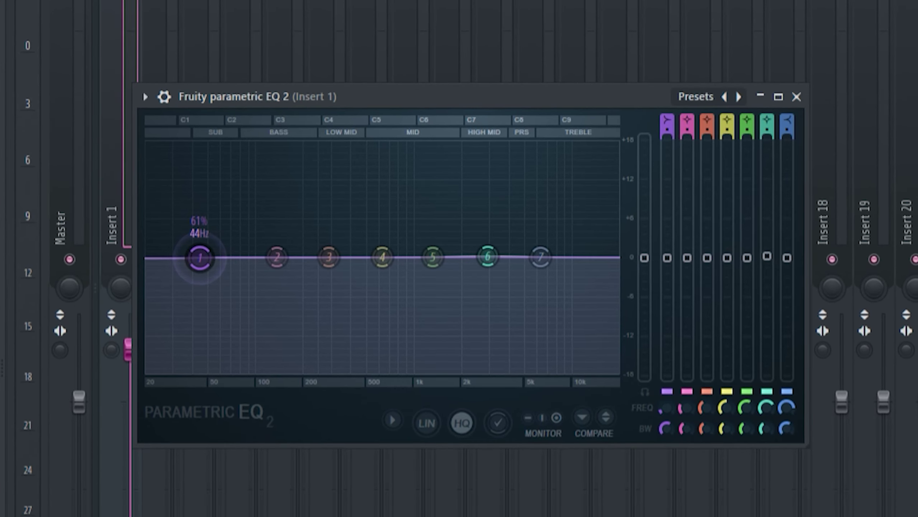
{"action": "left_click_drag", "start_coordinate": [200, 258], "coordinate": [271, 369]}
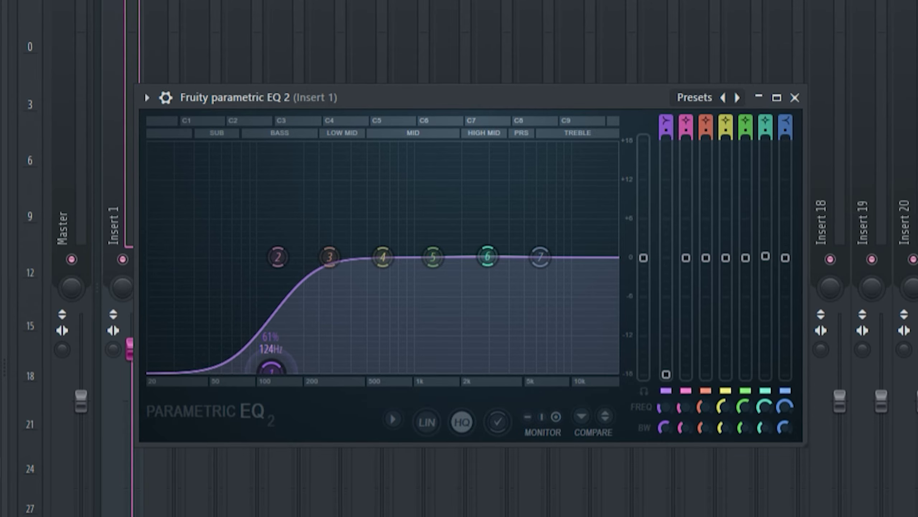
{"action": "left_click_drag", "start_coordinate": [432, 257], "coordinate": [420, 283]}
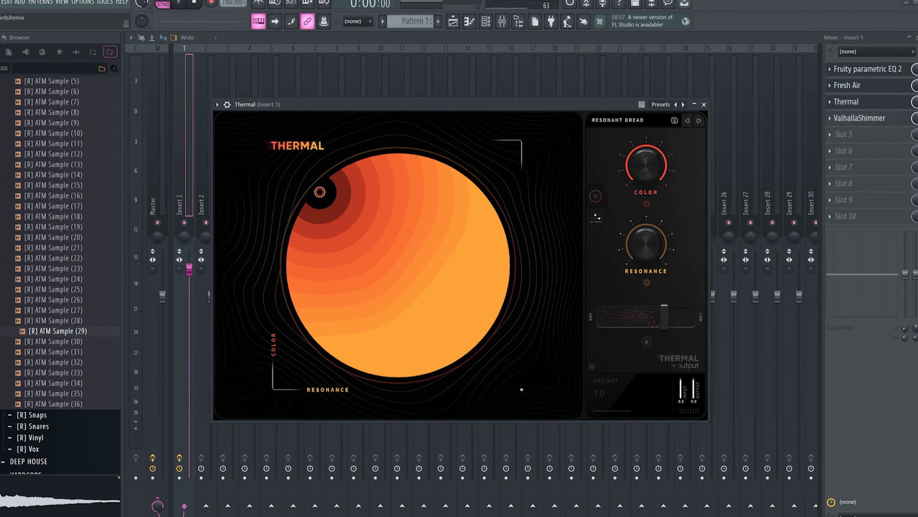
Step: Set Thermal's XY control on Insert 1 to 100 percent color and 0 percent resonance, and adjust its dry/wet mix
{"action": "mouse_move", "coordinate": [320, 192]}
{"action": "left_mouse_down"}
{"action": "mouse_move", "coordinate": [341, 206]}
{"action": "mouse_move", "coordinate": [343, 196]}
{"action": "mouse_move", "coordinate": [318, 177]}
{"action": "left_mouse_up"}
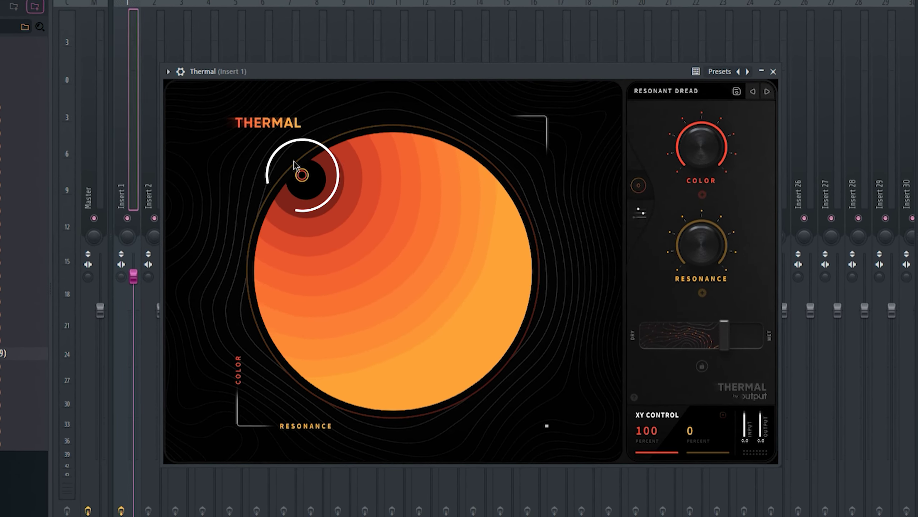
{"action": "left_click_drag", "start_coordinate": [724, 344], "coordinate": [724, 345]}
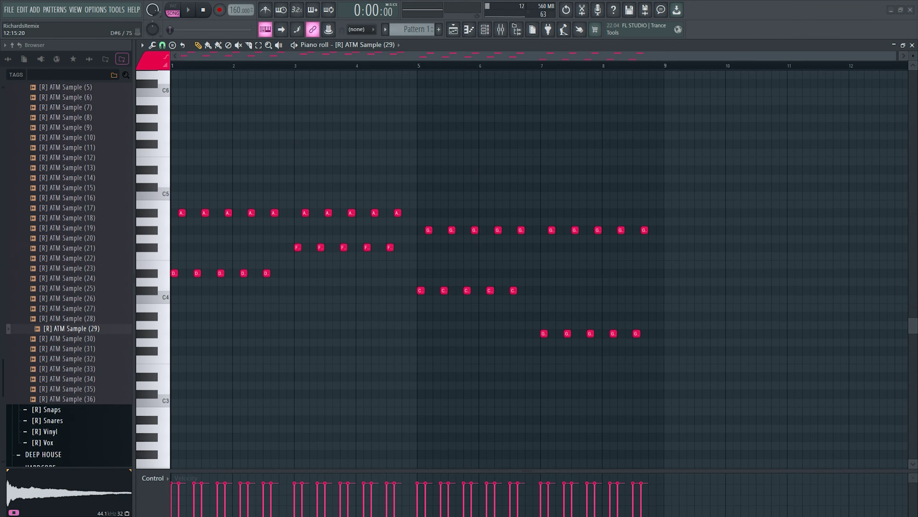
Step: Play back the sample's notes in the piano roll and examine the upper melody line from C5 upward
{"action": "key", "text": "space"}
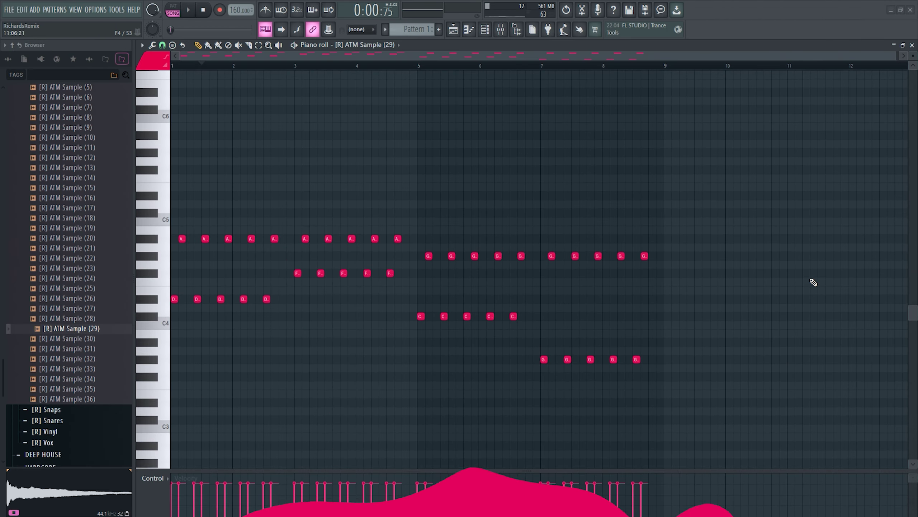
{"action": "scroll", "coordinate": [813, 283], "scroll_direction": "up", "scroll_amount": 3}
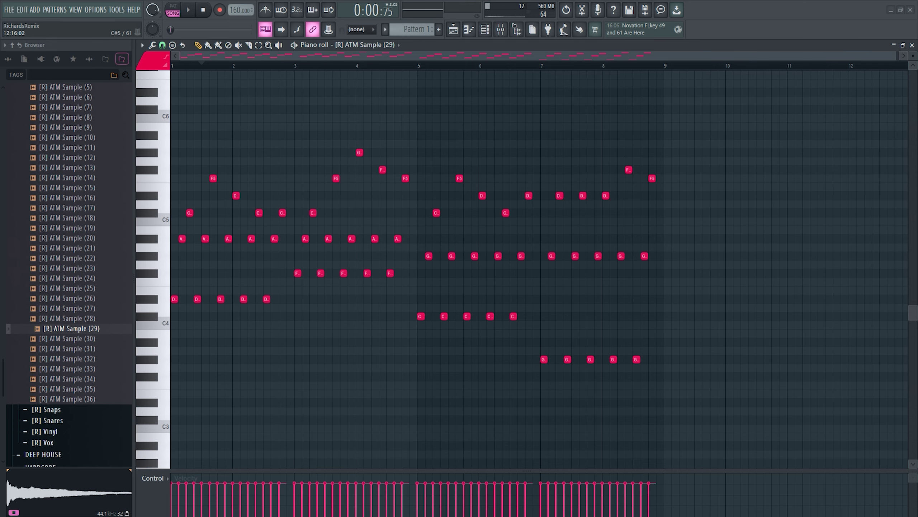
{"action": "left_click_drag", "start_coordinate": [737, 224], "coordinate": [168, 157]}
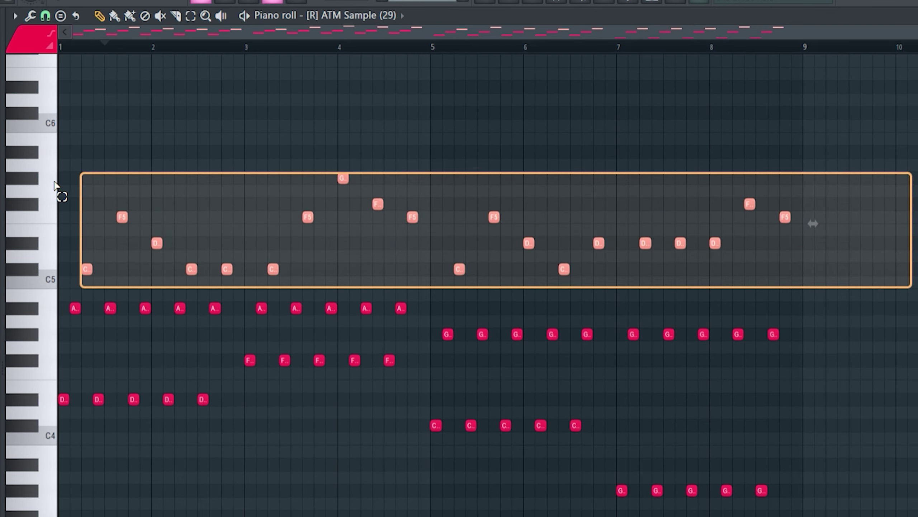
{"action": "left_click_drag", "start_coordinate": [54, 185], "coordinate": [842, 258]}
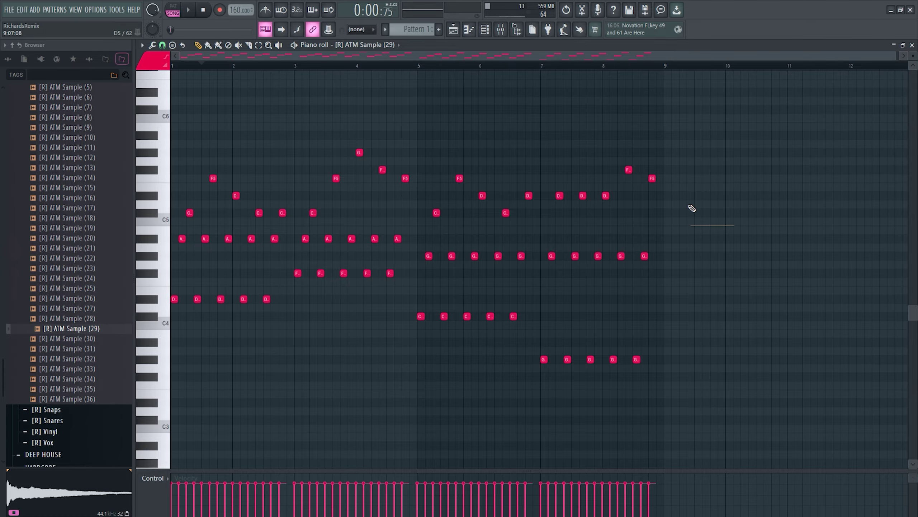
{"action": "key", "text": "space"}
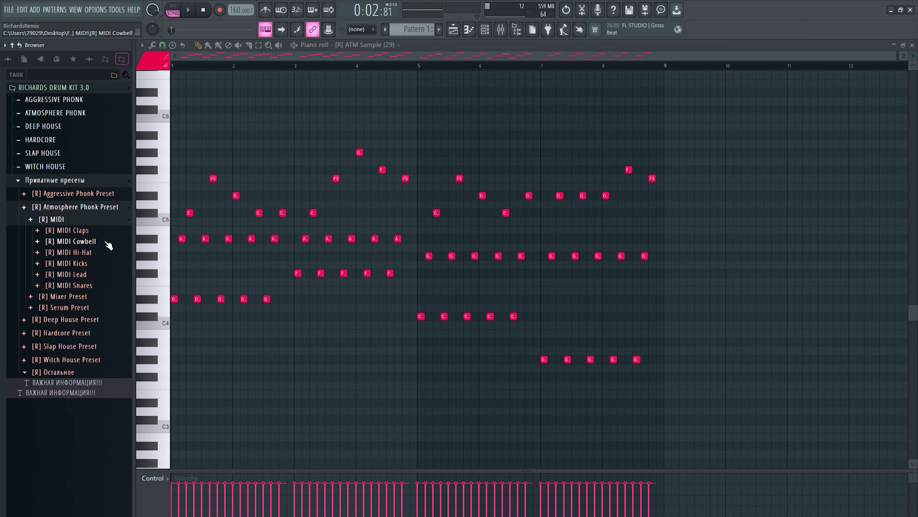
Step: Try importing ATM MIDI Cowbell patterns 19 and 26 from the Atmosphere Phonk presets into the piano roll
{"action": "left_click", "coordinate": [105, 242]}
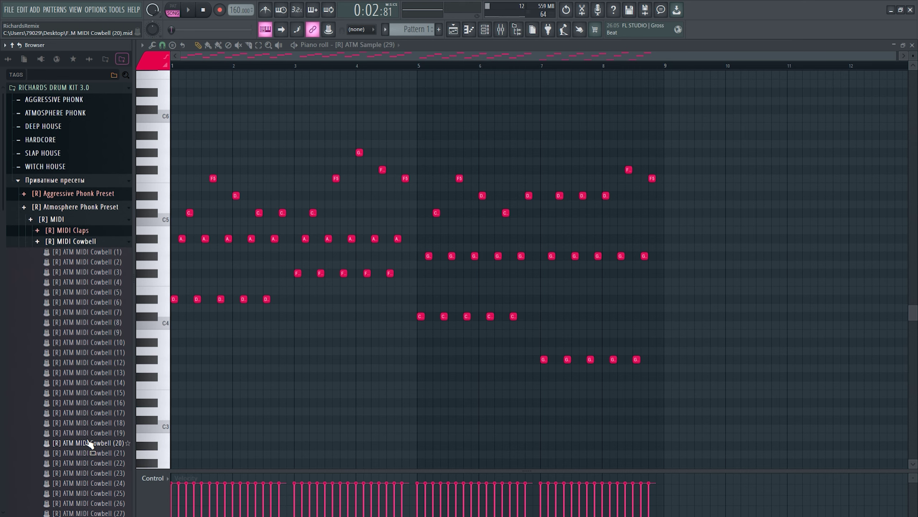
{"action": "left_click_drag", "start_coordinate": [91, 441], "coordinate": [486, 318]}
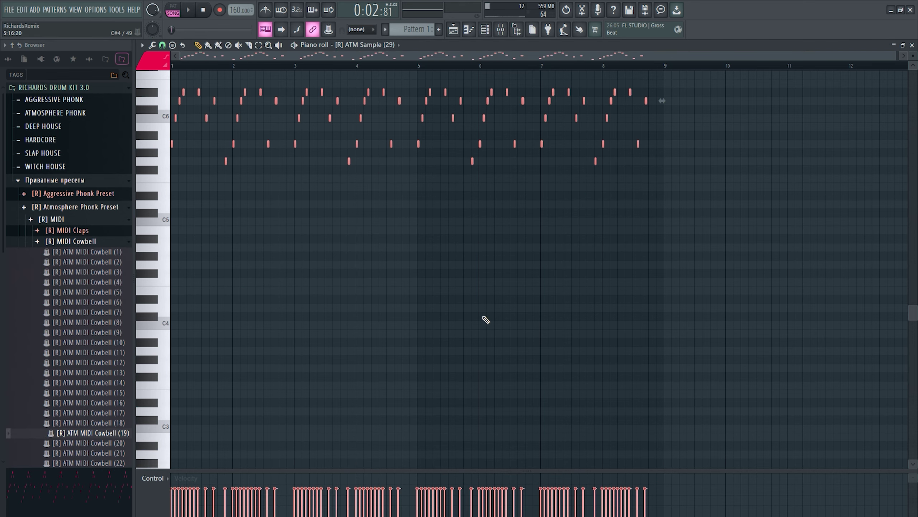
{"action": "scroll", "coordinate": [101, 388], "scroll_direction": "down", "scroll_amount": 3}
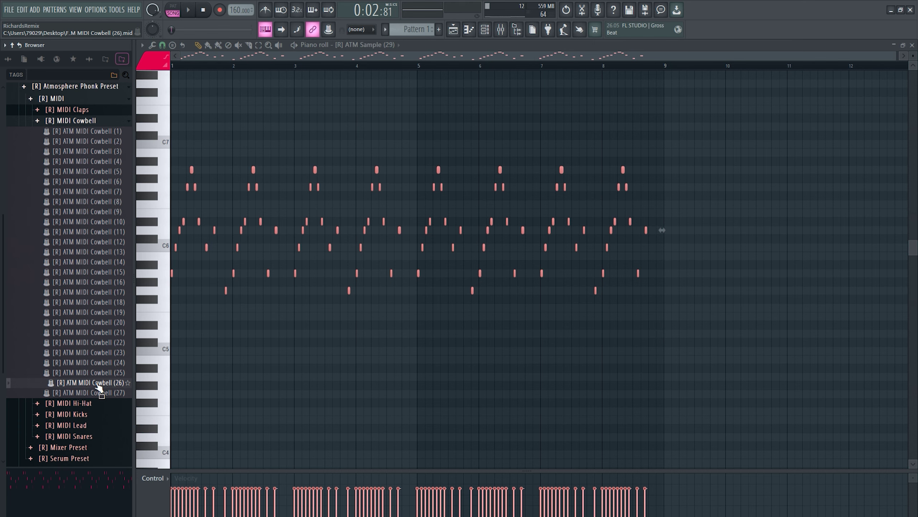
{"action": "left_click_drag", "start_coordinate": [98, 387], "coordinate": [498, 289]}
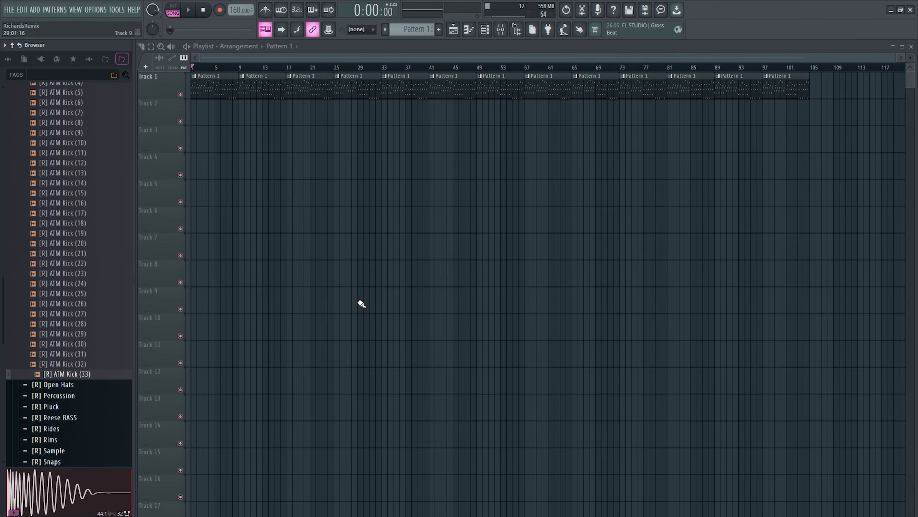
Step: Add ATM Kick (33) to the channel rack and route it to mixer track 3
{"action": "left_click_drag", "start_coordinate": [103, 375], "coordinate": [210, 104]}
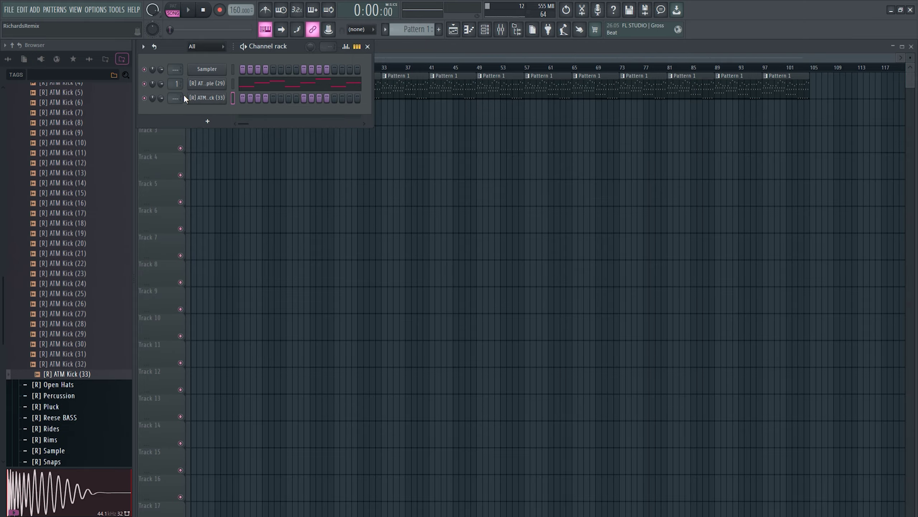
{"action": "scroll", "coordinate": [179, 99], "scroll_direction": "up", "scroll_amount": 1}
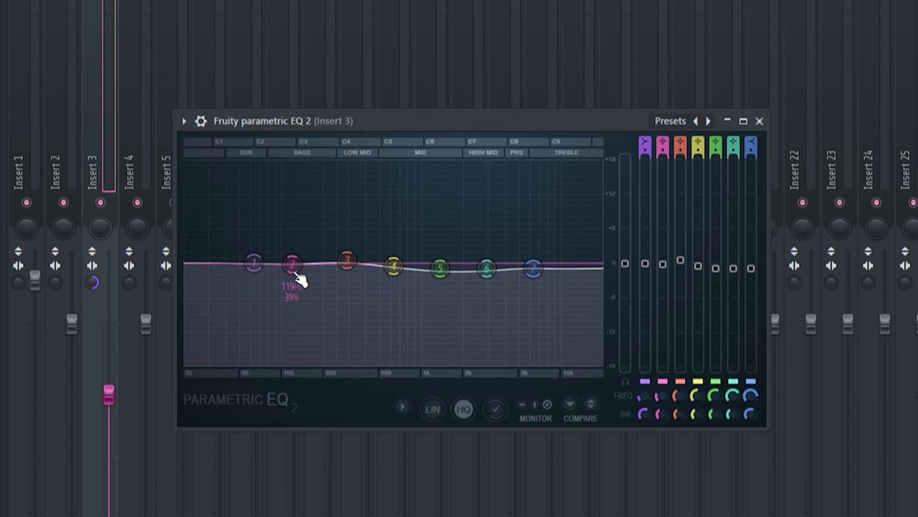
Step: Process the kick on Insert 3 by adjusting band 3 of its Parametric EQ 2 and the makeup gain of The Glue
{"action": "left_click_drag", "start_coordinate": [341, 258], "coordinate": [341, 253]}
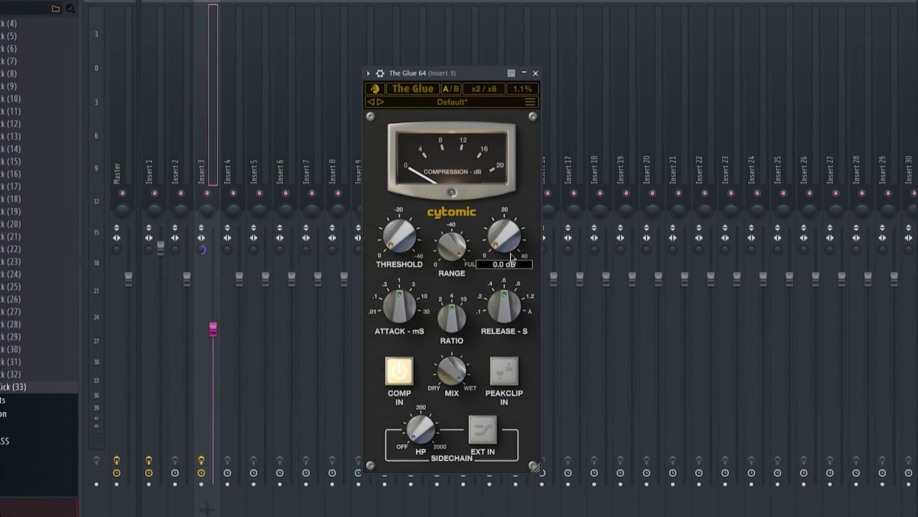
{"action": "left_click_drag", "start_coordinate": [474, 267], "coordinate": [475, 262]}
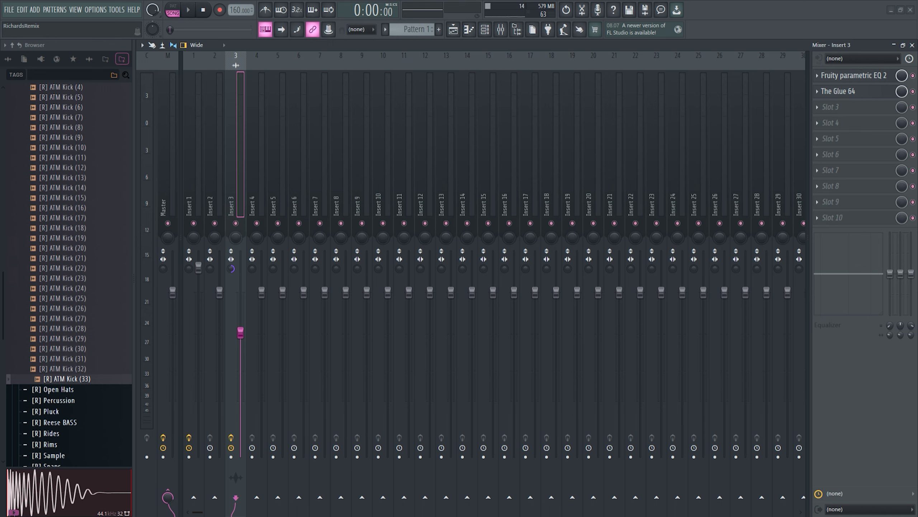
Step: Rename mixer track Insert 10 to "сайдчейн"
{"action": "left_click_drag", "start_coordinate": [291, 161], "coordinate": [385, 169]}
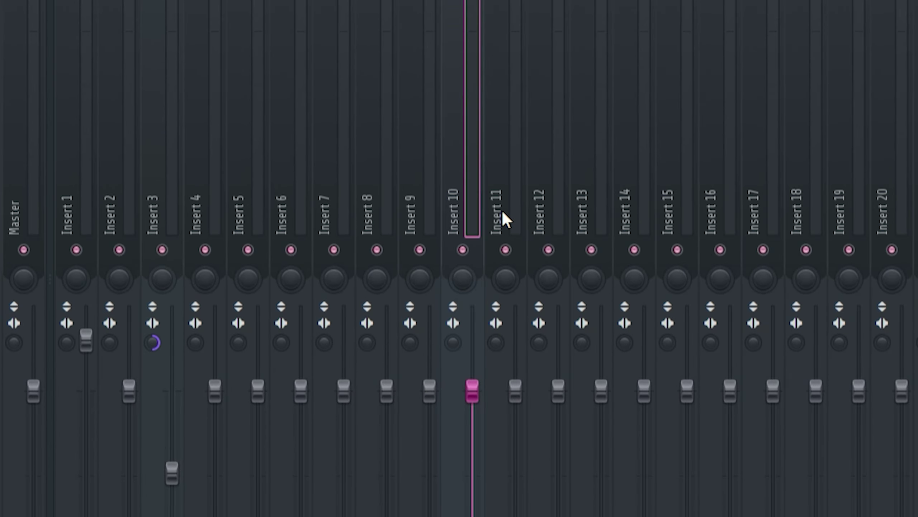
{"action": "right_click", "coordinate": [395, 57]}
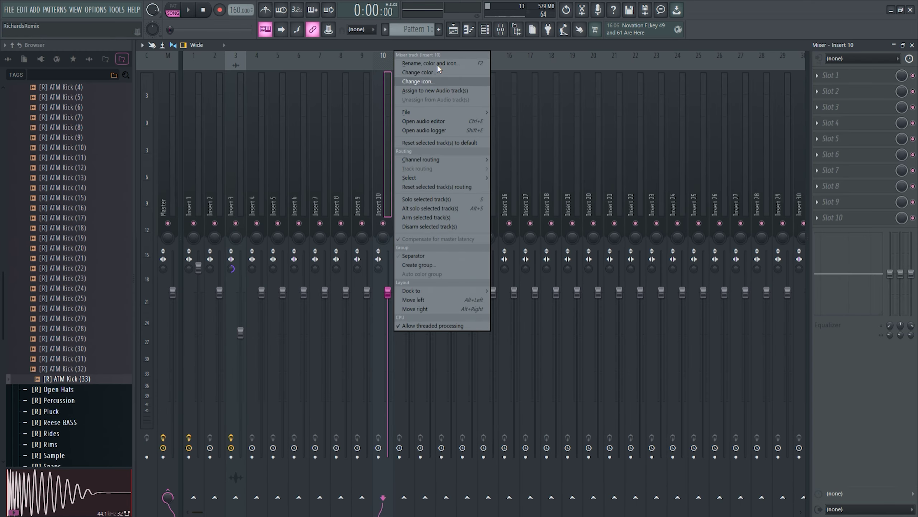
{"action": "left_click", "coordinate": [437, 63]}
{"action": "type", "text": "сай"}
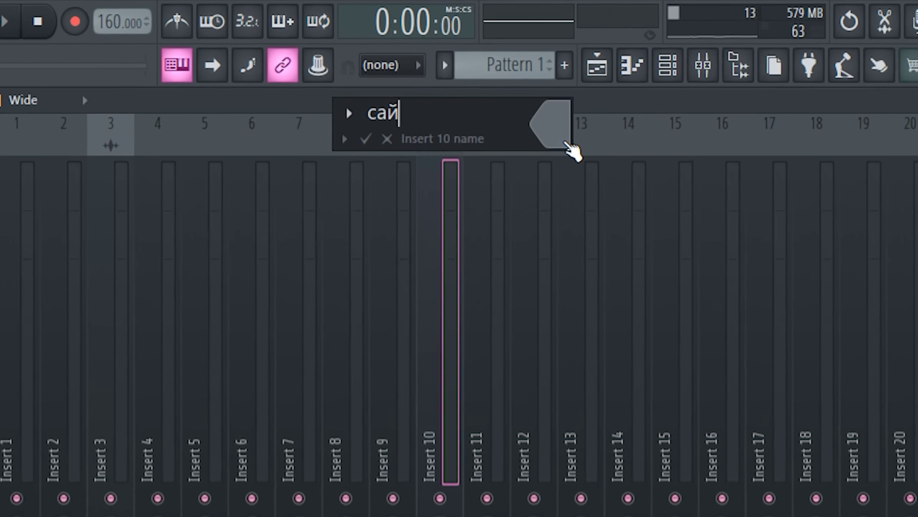
{"action": "type", "text": "дчейн"}
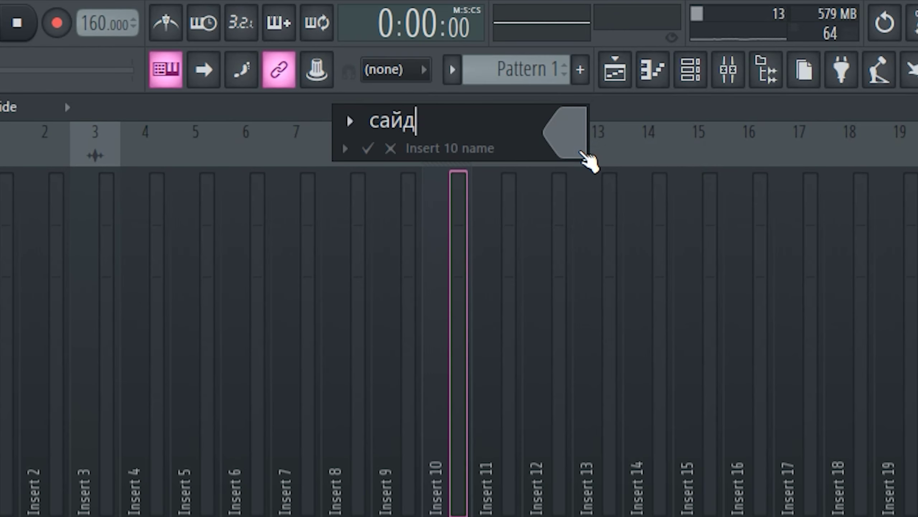
{"action": "key", "text": "Return"}
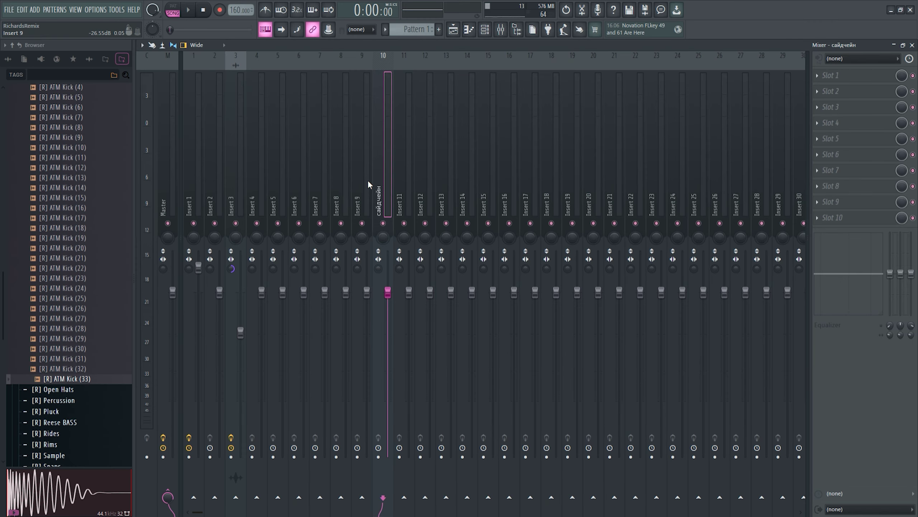
Step: Route Insert 1 to the сайдчейн mixer track and create an automation clip for that track's volume
{"action": "left_click_drag", "start_coordinate": [368, 185], "coordinate": [183, 228]}
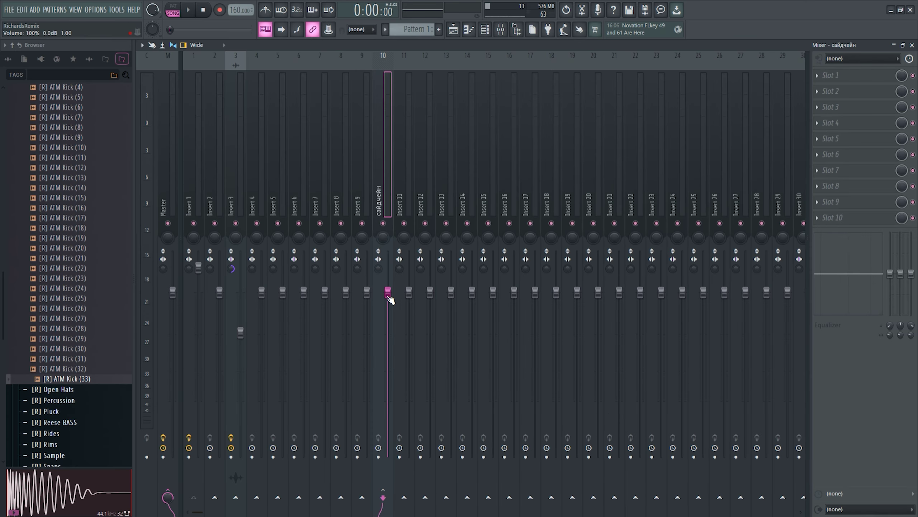
{"action": "right_click", "coordinate": [481, 100]}
{"action": "left_click", "coordinate": [448, 250]}
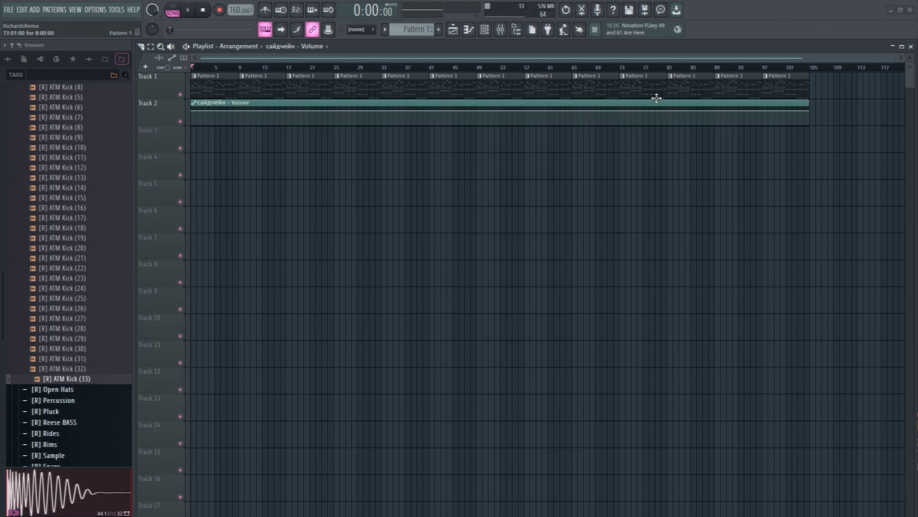
Step: Create Pattern 2, place it on Track 3 at bar 17 about 9 bars long, and open the kick's piano roll
{"action": "key", "text": "F4"}
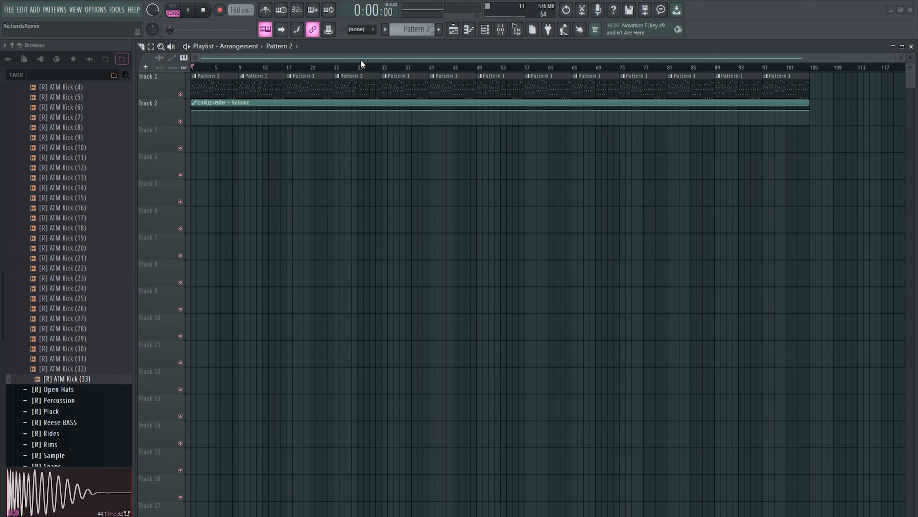
{"action": "left_click", "coordinate": [288, 137]}
{"action": "left_click_drag", "start_coordinate": [293, 137], "coordinate": [343, 137]}
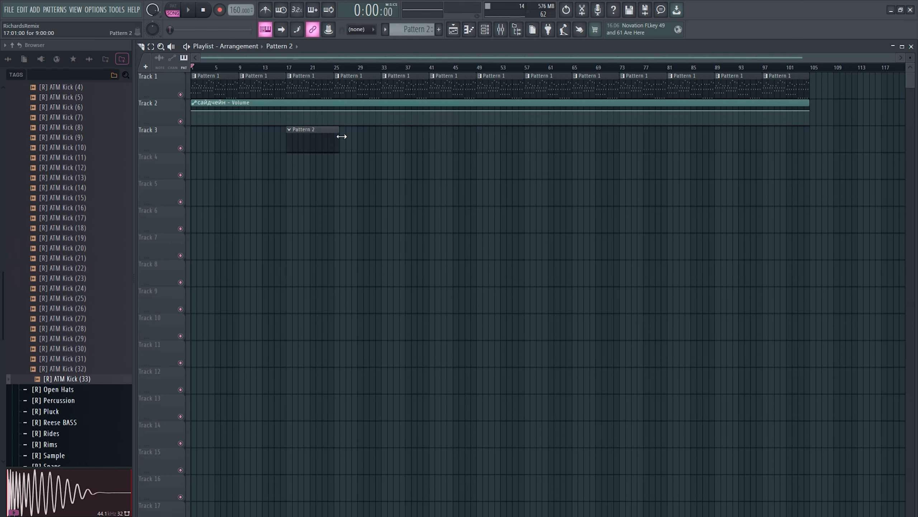
{"action": "key", "text": "F7"}
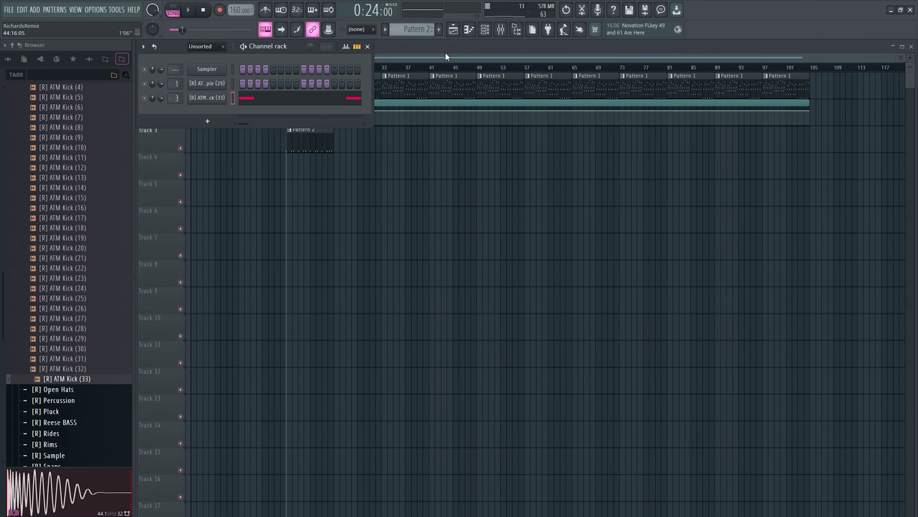
Step: Move the сайдчейн volume automation clip to bar 17 and shorten it to two steps, matching the first kick note
{"action": "left_click", "coordinate": [246, 103]}
{"action": "left_click_drag", "start_coordinate": [247, 102], "coordinate": [345, 106]}
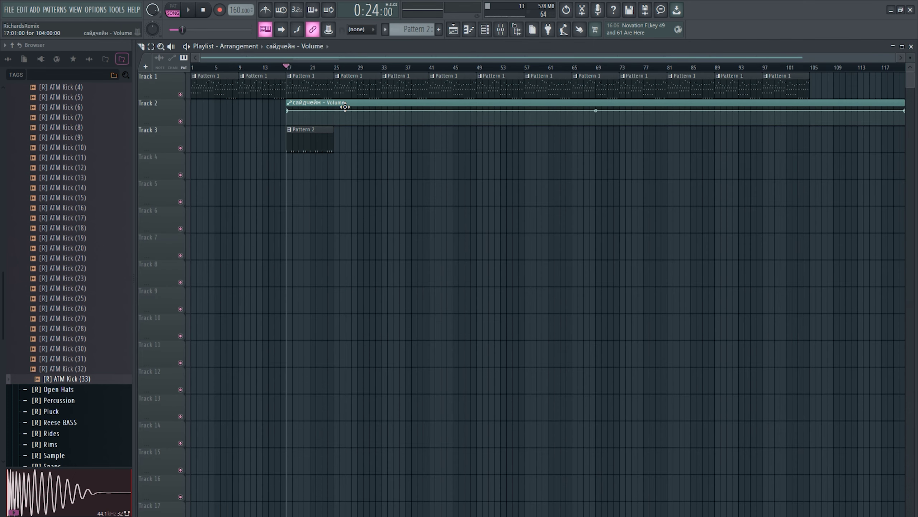
{"action": "scroll", "coordinate": [814, 100], "scroll_direction": "down", "scroll_amount": 1}
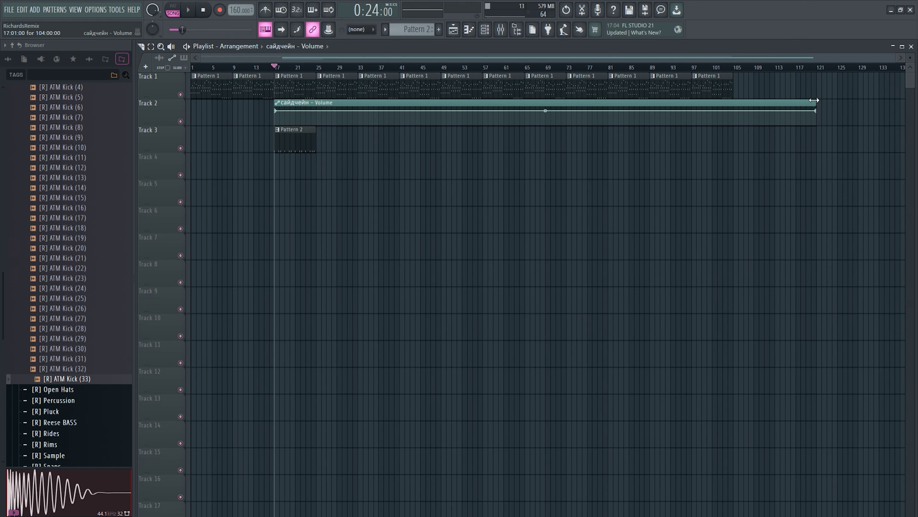
{"action": "left_click_drag", "start_coordinate": [784, 107], "coordinate": [240, 123]}
{"action": "scroll", "coordinate": [300, 113], "scroll_direction": "up", "scroll_amount": 3}
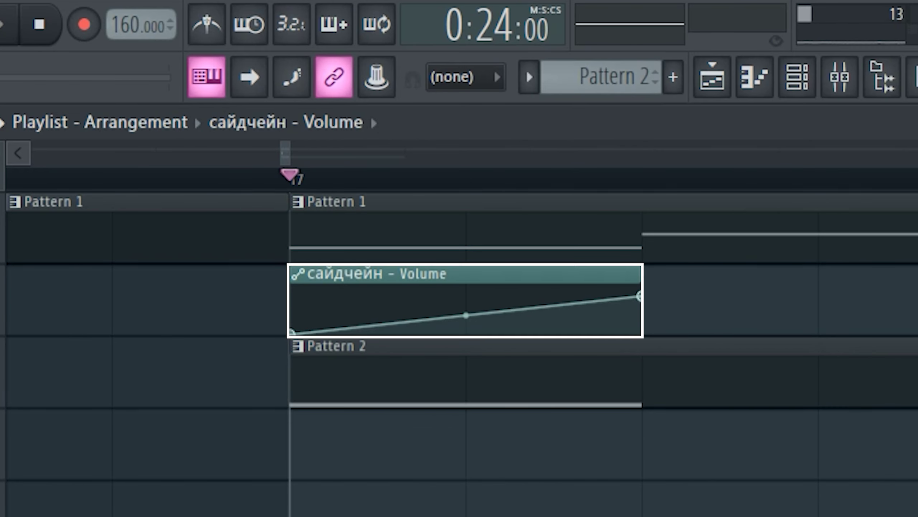
Step: Bend the automation ramp into a fast-rising curve and paste a copy of the clip directly after it on Track 2
{"action": "mouse_move", "coordinate": [466, 315]}
{"action": "left_mouse_down"}
{"action": "mouse_move", "coordinate": [466, 306]}
{"action": "mouse_move", "coordinate": [466, 322]}
{"action": "left_mouse_up"}
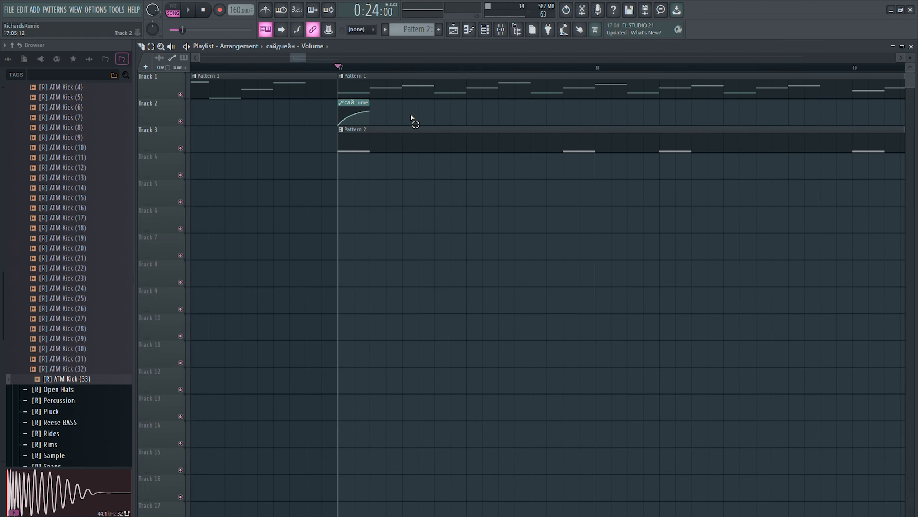
{"action": "left_click", "coordinate": [352, 117], "text": "ctrl"}
{"action": "key", "text": "ctrl+c"}
{"action": "key", "text": "ctrl+v"}
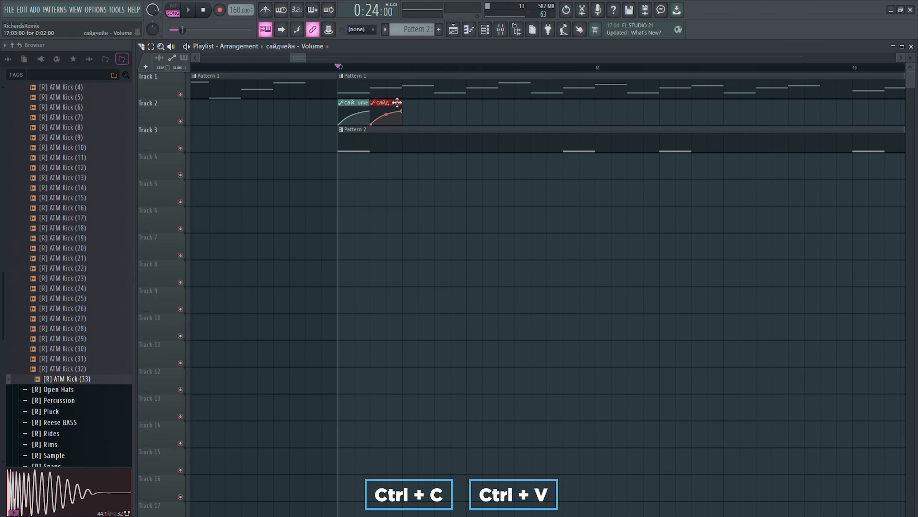
Step: Place copies of the сайдчейн volume automation clip on Track 2 at every kick note and play back the result
{"action": "left_click_drag", "start_coordinate": [420, 103], "coordinate": [582, 103]}
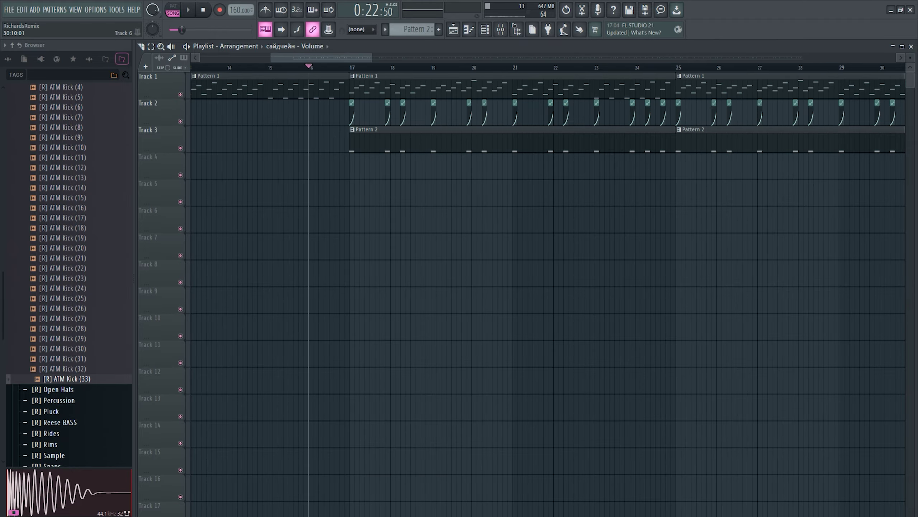
{"action": "key", "text": "space"}
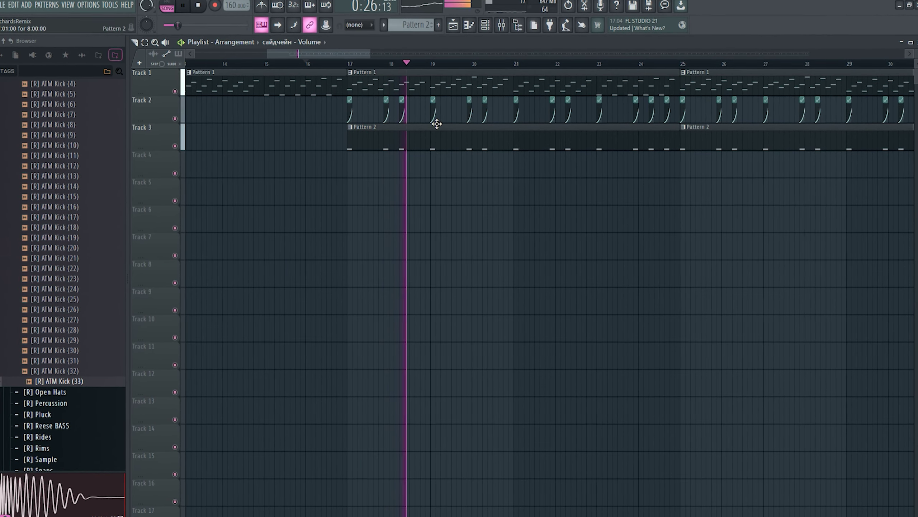
{"action": "left_click_drag", "start_coordinate": [341, 52], "coordinate": [354, 51]}
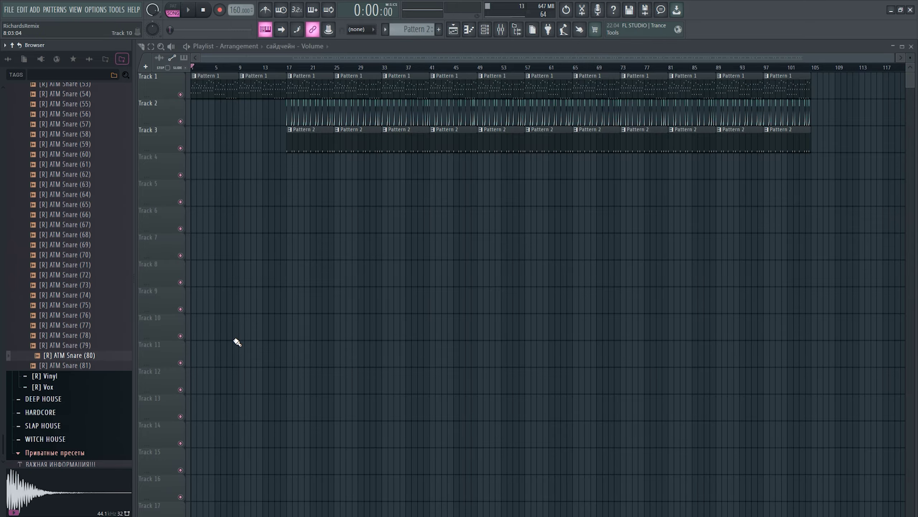
Step: Add the [R] ATM Snare (80) sample and program its C5 hits across the eight bars of Pattern 2
{"action": "left_click", "coordinate": [101, 355]}
{"action": "left_click", "coordinate": [103, 355]}
{"action": "left_click", "coordinate": [103, 356]}
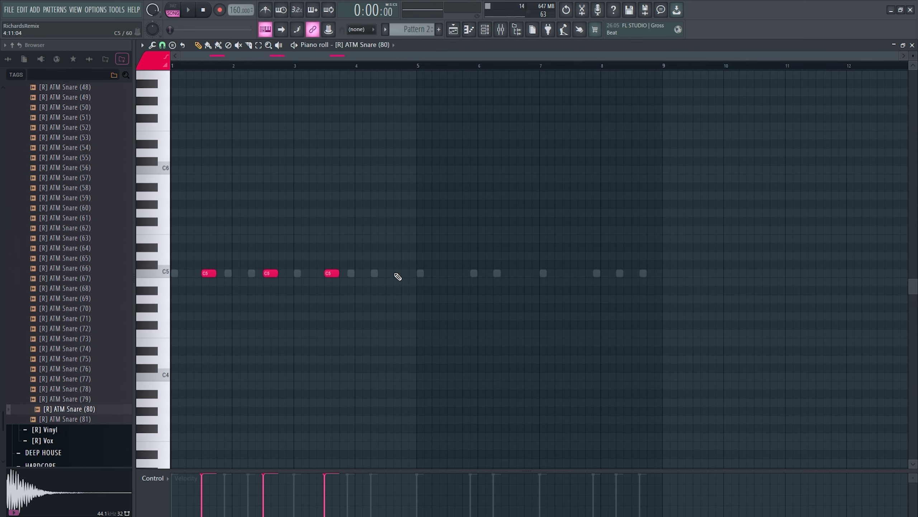
{"action": "left_click", "coordinate": [615, 273]}
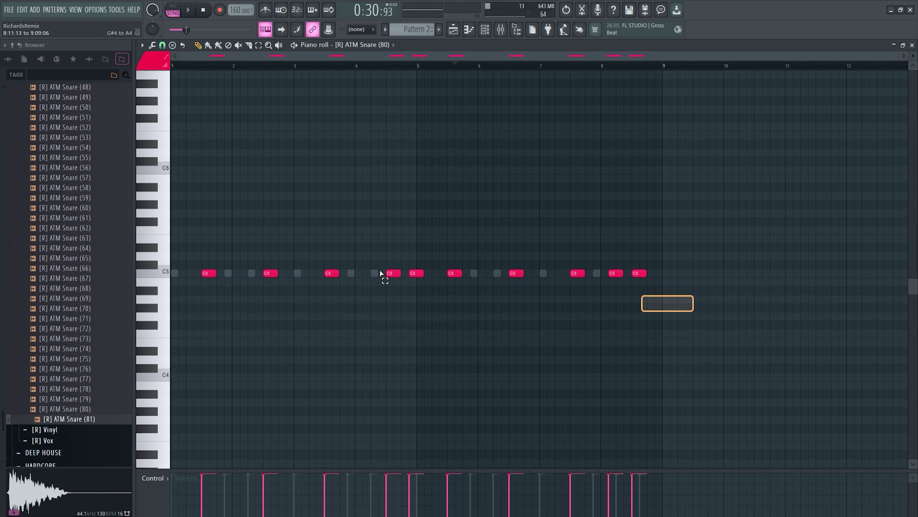
{"action": "key", "text": "ctrl+c"}
{"action": "key", "text": "ctrl+v"}
{"action": "left_click", "coordinate": [383, 45]}
{"action": "left_click", "coordinate": [370, 116]}
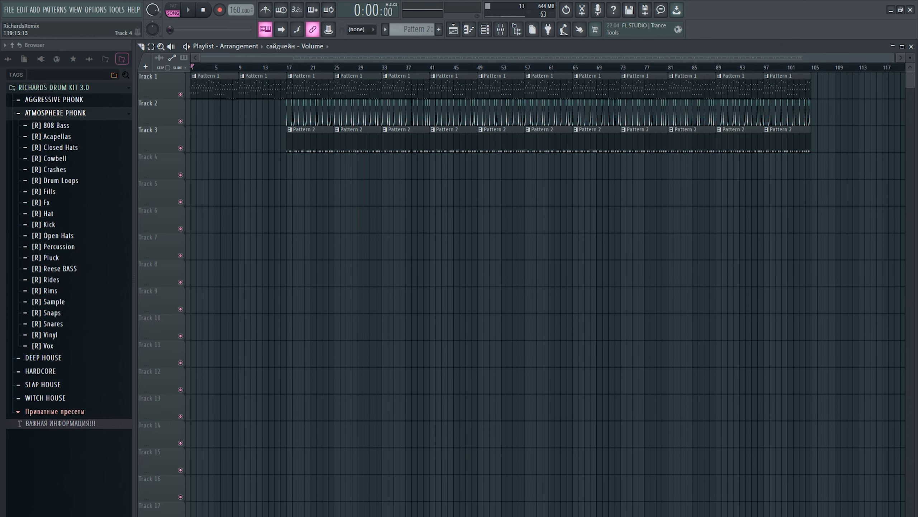
Step: Add [R] ATM HI-HAT (12), draw an eight-bar C5 note, and chop it into repeated hits with a higher time multiplier
{"action": "left_click_drag", "start_coordinate": [69, 261], "coordinate": [243, 251]}
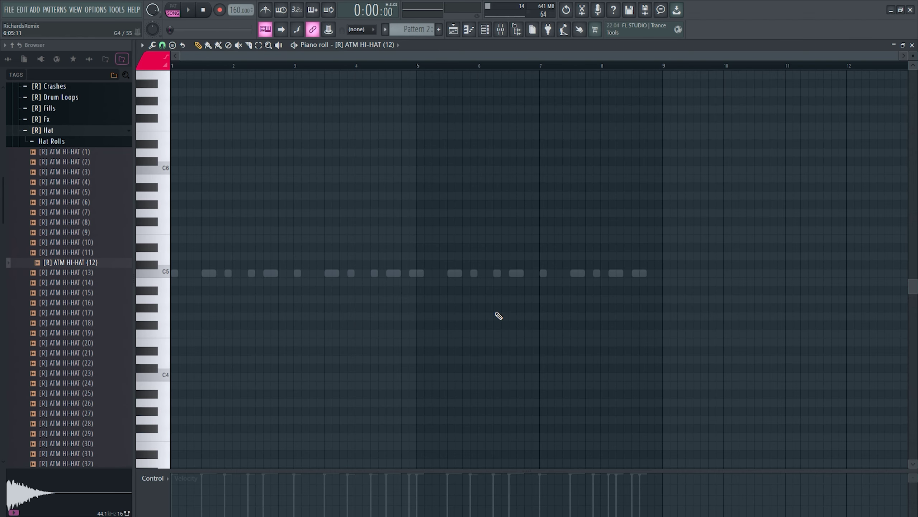
{"action": "left_click_drag", "start_coordinate": [359, 272], "coordinate": [170, 274]}
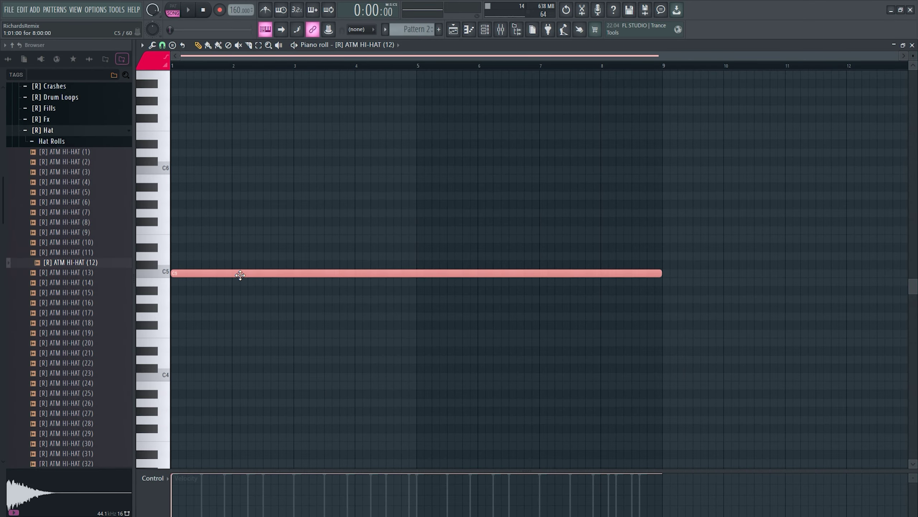
{"action": "key", "text": "alt+u"}
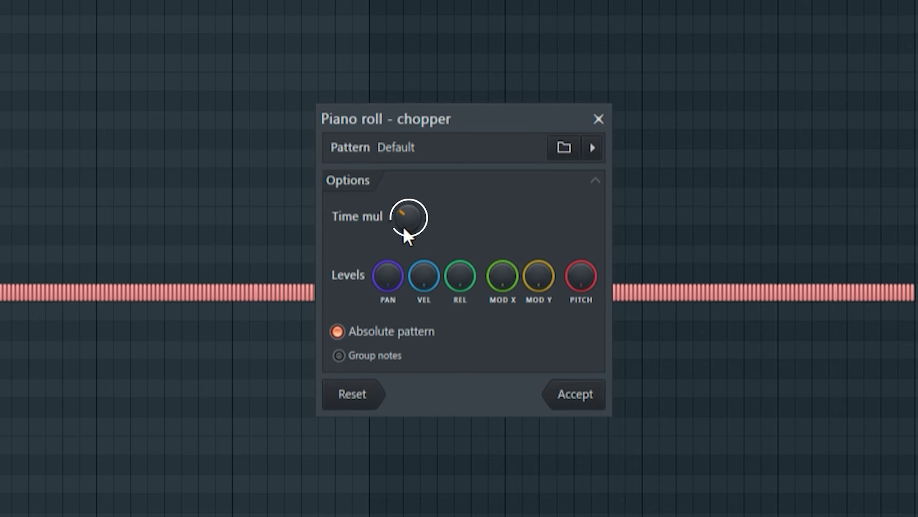
{"action": "scroll", "coordinate": [405, 234], "scroll_direction": "up", "scroll_amount": 3}
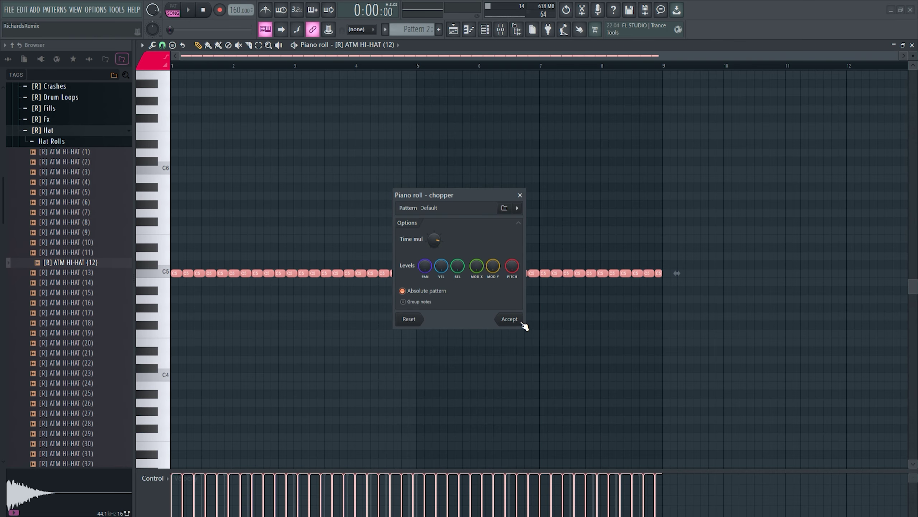
{"action": "left_click", "coordinate": [575, 393]}
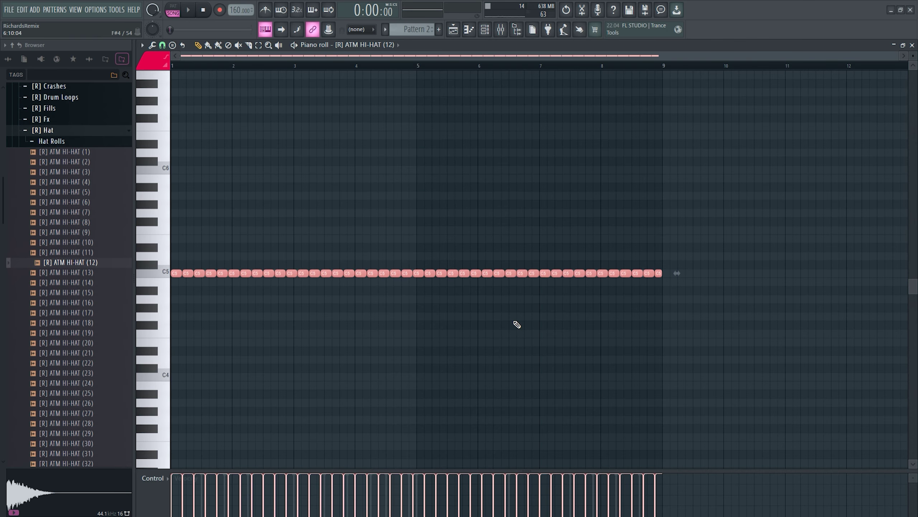
{"action": "left_click", "coordinate": [764, 317], "text": "ctrl"}
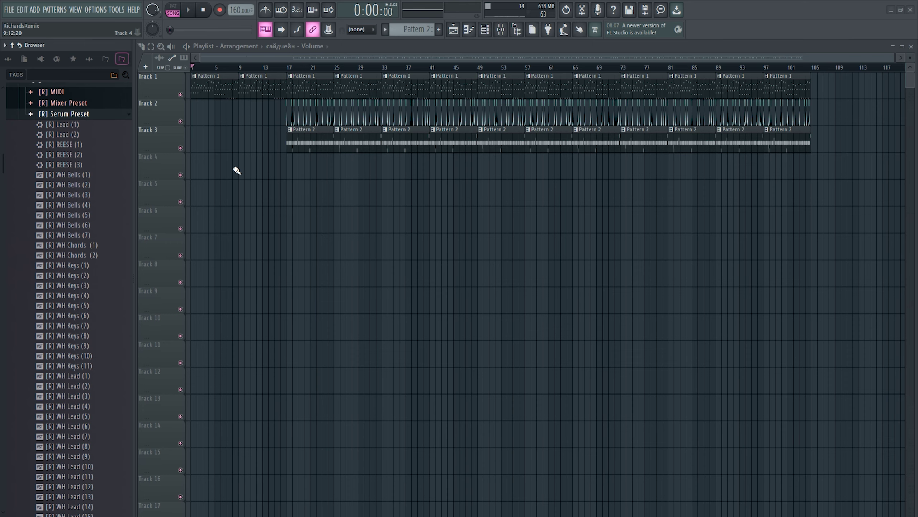
Step: Add the [R] REESE (1) Serum preset and route its mixer track to the сайдчейн track
{"action": "left_click_drag", "start_coordinate": [105, 166], "coordinate": [199, 169]}
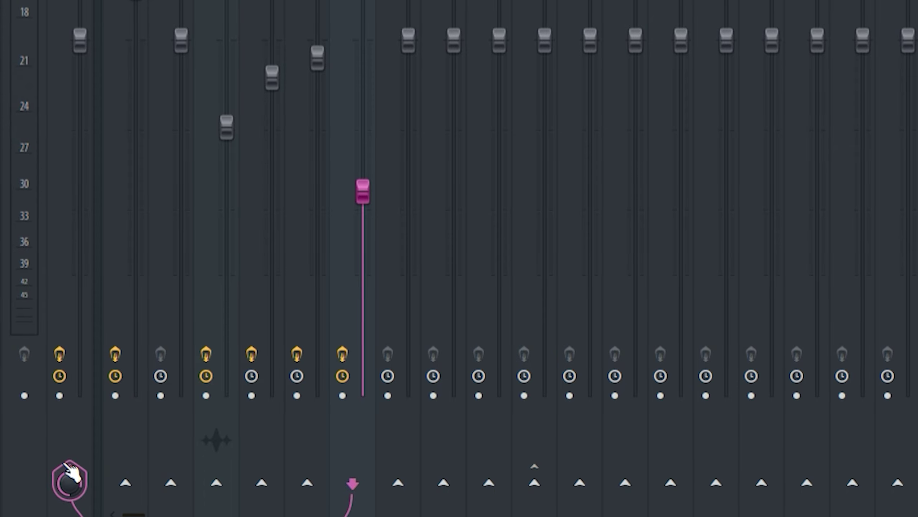
{"action": "left_click", "coordinate": [535, 483]}
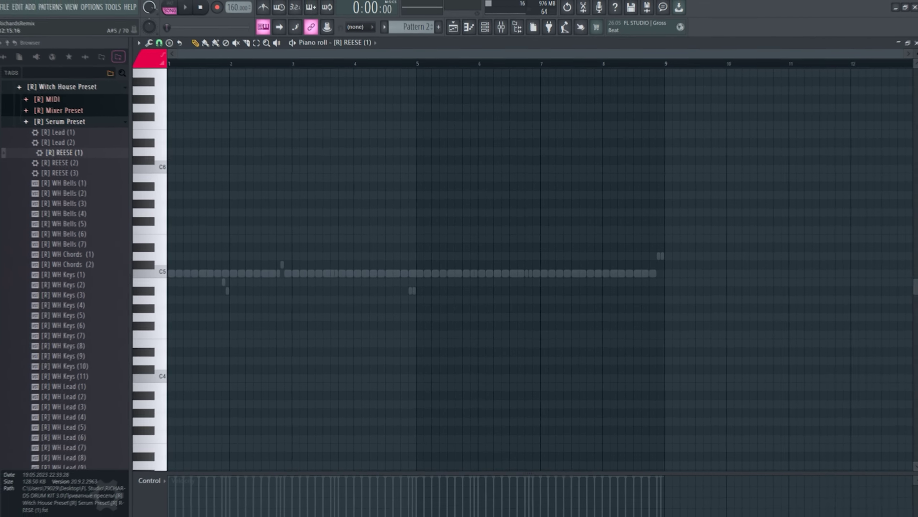
Step: Draw the first Reese bass note at bar 1, one bar long, on G4
{"action": "left_click", "coordinate": [177, 342]}
{"action": "left_click_drag", "start_coordinate": [660, 342], "coordinate": [231, 342]}
{"action": "left_click_drag", "start_coordinate": [203, 340], "coordinate": [203, 320]}
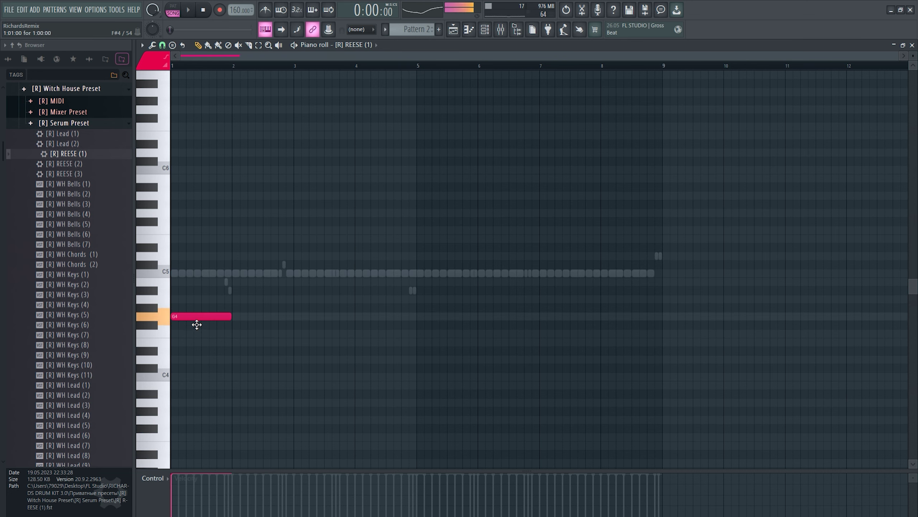
Step: Extend the Reese bass line across eight bars by duplicating notes and shifting them to different pitches
{"action": "left_click", "coordinate": [347, 316]}
{"action": "right_click", "coordinate": [347, 316]}
{"action": "right_click", "coordinate": [268, 325]}
{"action": "key", "text": "ctrl+b"}
{"action": "mouse_move", "coordinate": [232, 351]}
{"action": "left_mouse_down"}
{"action": "mouse_move", "coordinate": [295, 352]}
{"action": "mouse_move", "coordinate": [331, 325]}
{"action": "left_mouse_up"}
{"action": "key", "text": "ctrl+b"}
{"action": "left_click_drag", "start_coordinate": [493, 349], "coordinate": [497, 258]}
{"action": "left_click_drag", "start_coordinate": [614, 239], "coordinate": [618, 308]}
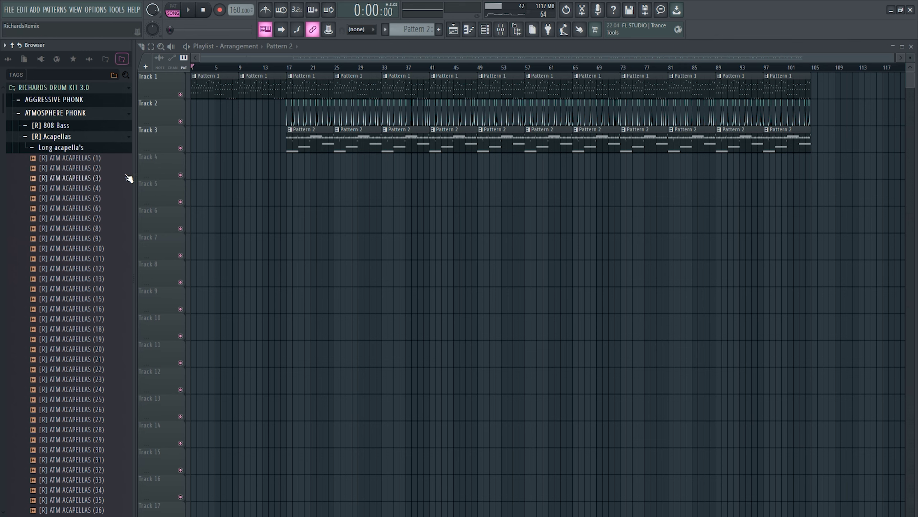
Step: Find [R] ATM ACAPELLAS (95) among the long acapellas and place it on Track 4 at bar 17
{"action": "scroll", "coordinate": [112, 233], "scroll_direction": "down", "scroll_amount": 4}
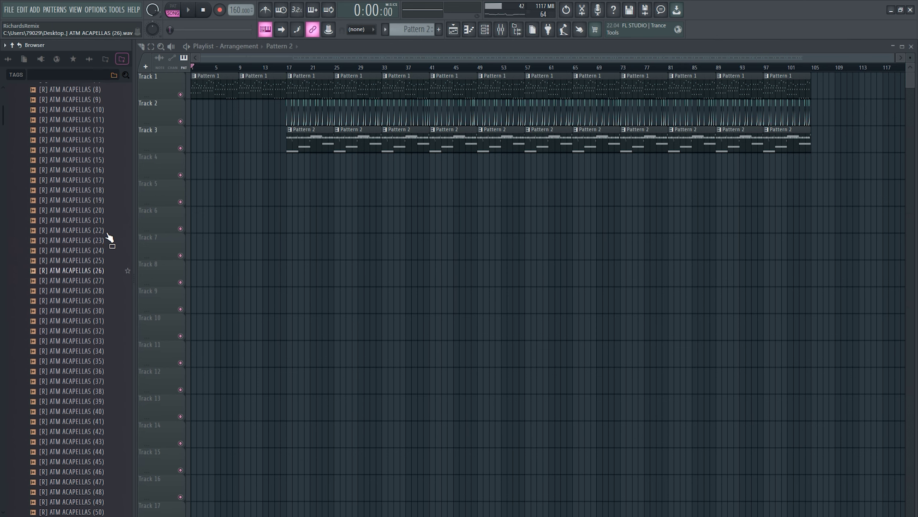
{"action": "scroll", "coordinate": [111, 233], "scroll_direction": "down", "scroll_amount": 3}
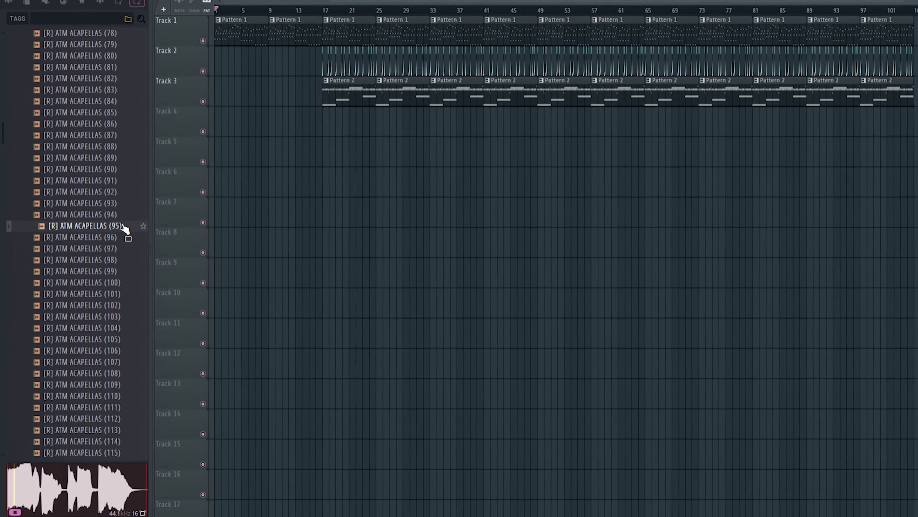
{"action": "left_click", "coordinate": [108, 258]}
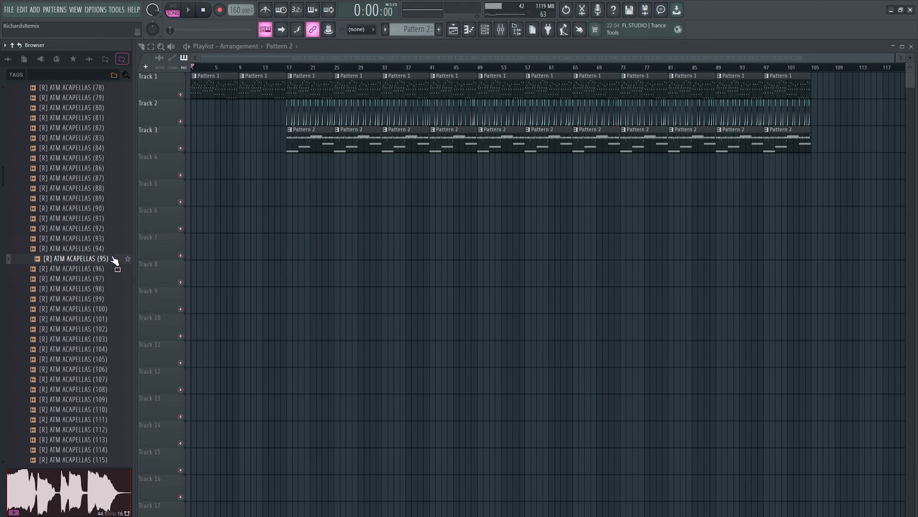
{"action": "left_click_drag", "start_coordinate": [177, 237], "coordinate": [288, 165]}
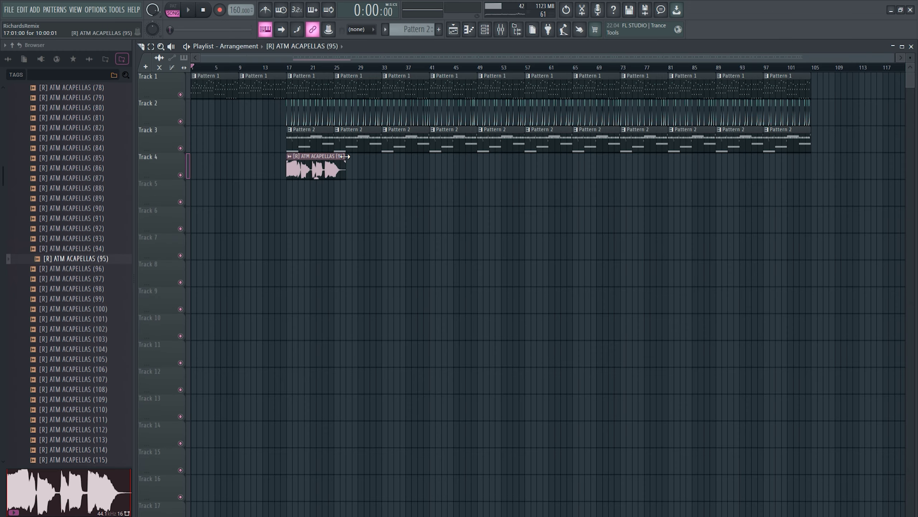
Step: Shorten the acapella clip on Track 4 to eight bars and paste copies of it up to bar 105
{"action": "left_click_drag", "start_coordinate": [343, 156], "coordinate": [332, 156]}
{"action": "key", "text": "ctrl+c"}
{"action": "key", "text": "ctrl+v"}
{"action": "key", "text": "ctrl+v"}
{"action": "key", "text": "ctrl+v"}
{"action": "key", "text": "ctrl+v"}
{"action": "key", "text": "ctrl+v"}
{"action": "key", "text": "ctrl+v"}
{"action": "key", "text": "ctrl+v"}
{"action": "key", "text": "ctrl+v"}
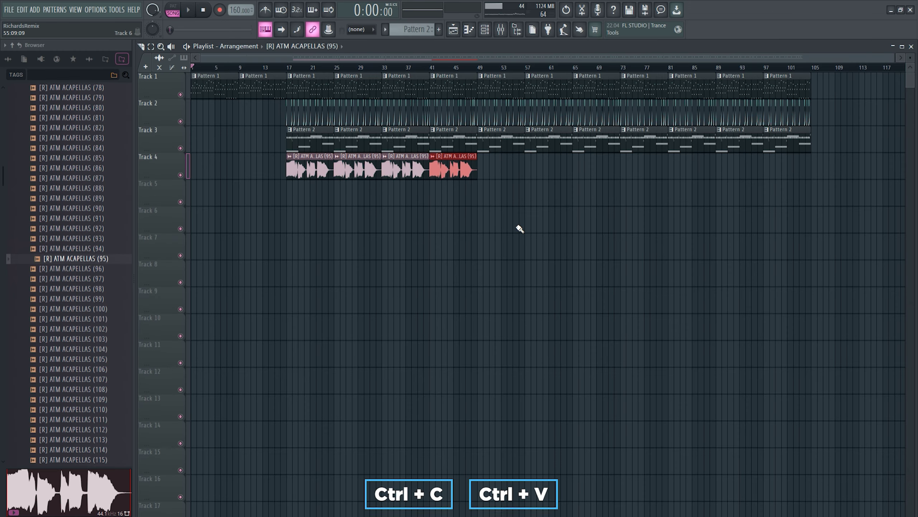
{"action": "key", "text": "ctrl+v"}
{"action": "key", "text": "ctrl+v"}
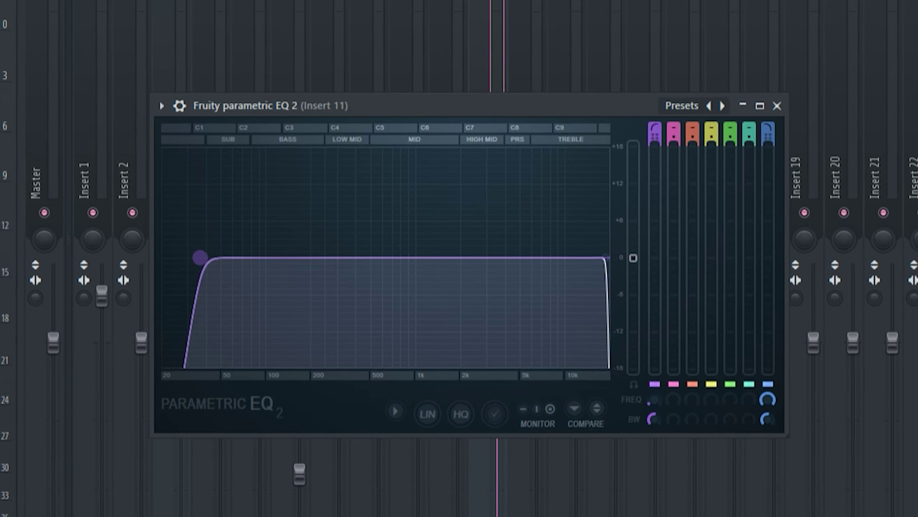
Step: Raise the low-cut frequency in the Fruity parametric EQ 2 on Insert 11 and play back the arrangement
{"action": "left_click_drag", "start_coordinate": [199, 257], "coordinate": [324, 257]}
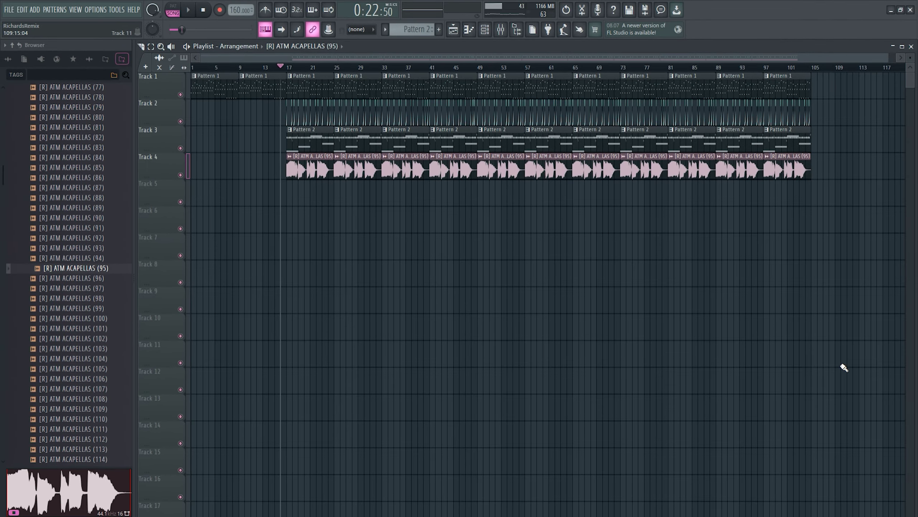
{"action": "key", "text": "space"}
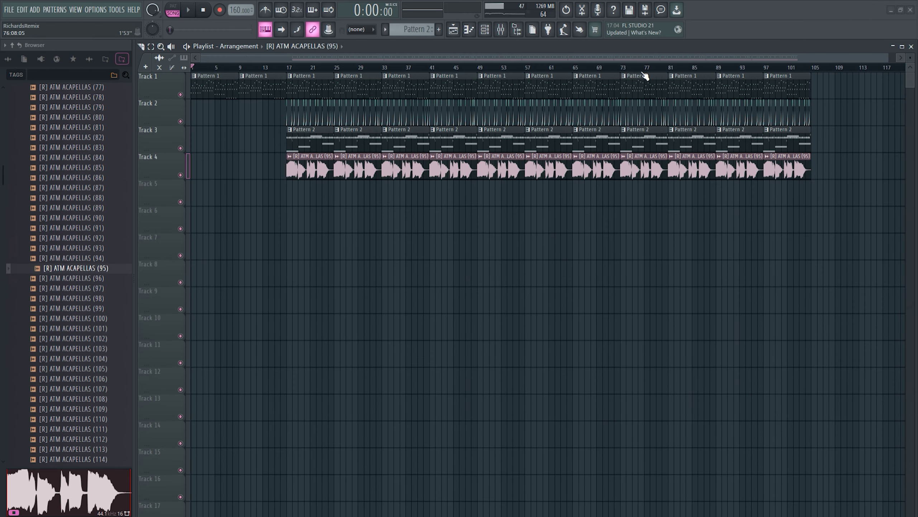
Step: Preview [R] ATM ACAPELLAS (138) and place it on Track 5 at bar 17
{"action": "scroll", "coordinate": [74, 248], "scroll_direction": "down", "scroll_amount": 2}
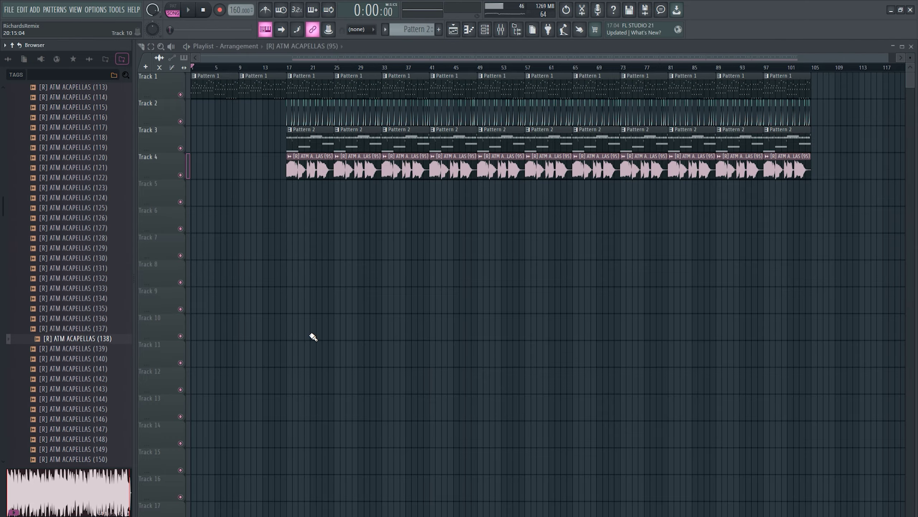
{"action": "left_click", "coordinate": [109, 340]}
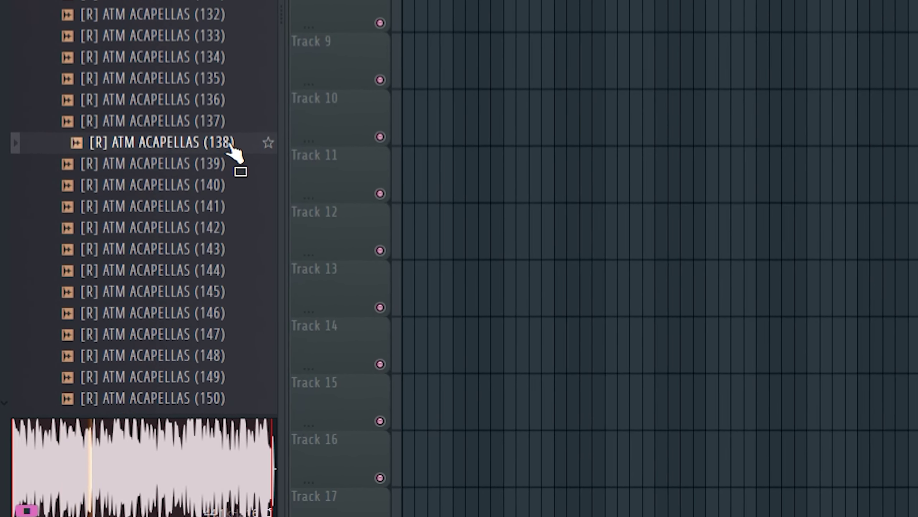
{"action": "left_click_drag", "start_coordinate": [230, 144], "coordinate": [287, 196]}
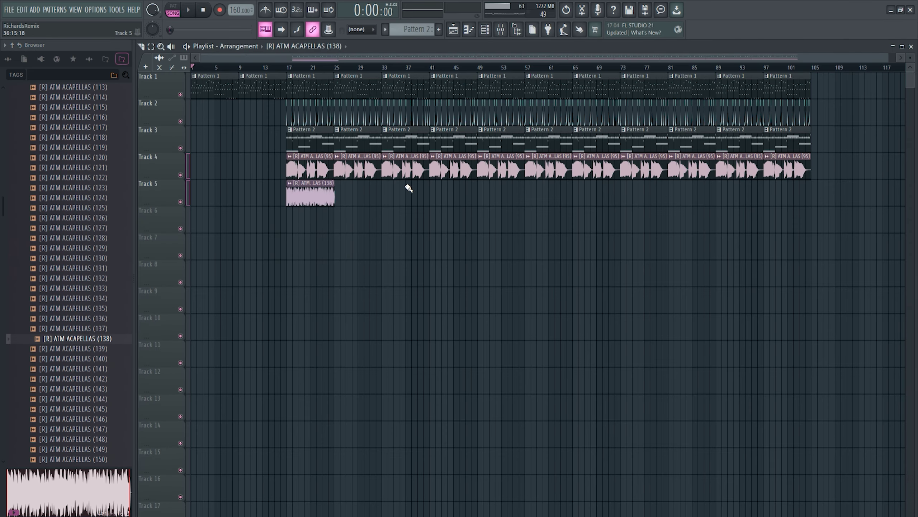
Step: Trim the end of the Track 5 acapella clip to the eight-bar grid and move the clip to bar 33
{"action": "scroll", "coordinate": [335, 190], "scroll_direction": "up", "scroll_amount": 8}
{"action": "left_click_drag", "start_coordinate": [453, 182], "coordinate": [408, 182]}
{"action": "scroll", "coordinate": [789, 242], "scroll_direction": "down", "scroll_amount": 10}
{"action": "left_click_drag", "start_coordinate": [311, 186], "coordinate": [406, 186]}
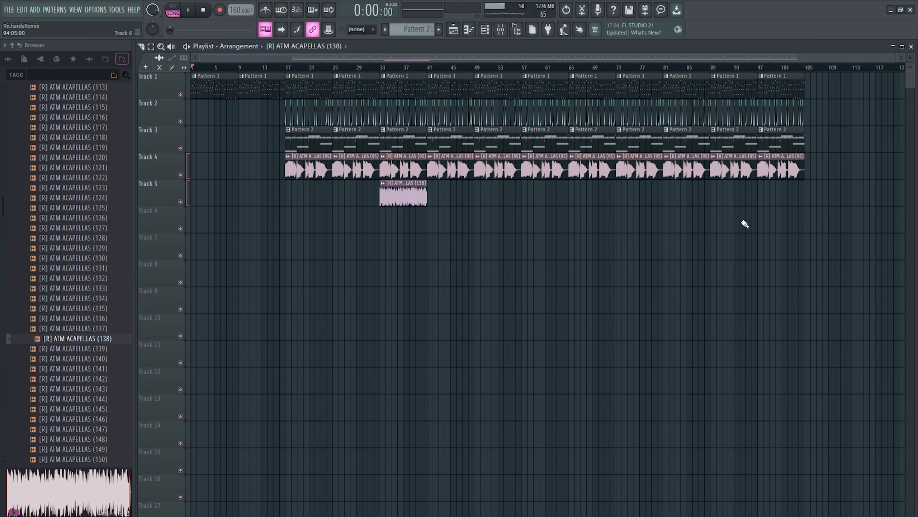
Step: Copy the Track 5 acapella clip and paste it repeatedly from bar 41 up to bar 105
{"action": "left_click_drag", "start_coordinate": [539, 201], "coordinate": [358, 199]}
{"action": "key", "text": "ctrl+c"}
{"action": "key", "text": "ctrl+v"}
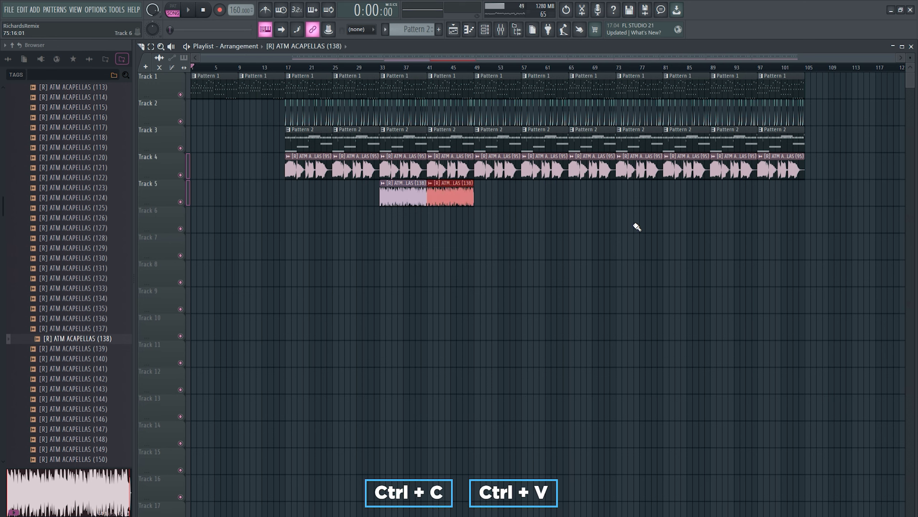
{"action": "key", "text": "ctrl+v"}
{"action": "key", "text": "ctrl+v"}
{"action": "key", "text": "ctrl+v"}
{"action": "key", "text": "ctrl+v"}
{"action": "key", "text": "ctrl+v"}
{"action": "key", "text": "ctrl+v"}
{"action": "key", "text": "ctrl+v"}
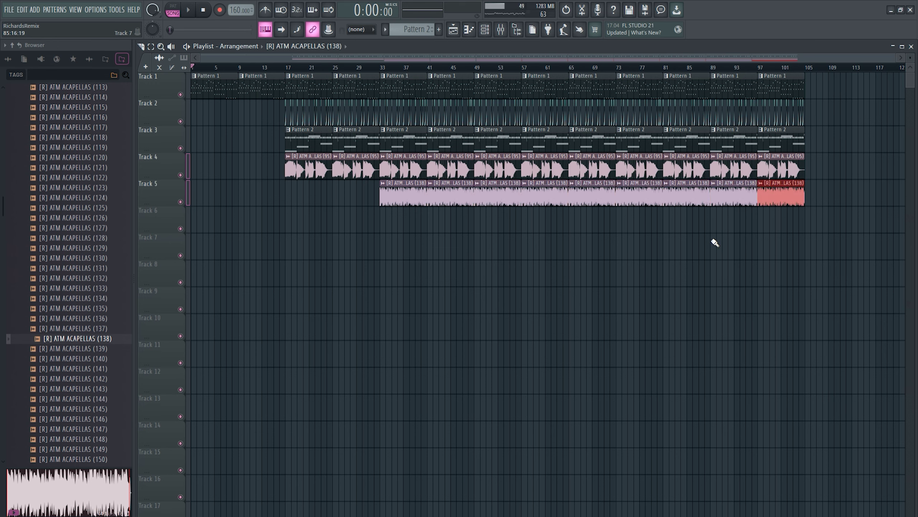
Step: Open the second acapella's mixer effects on Insert 17 and raise the low-cut frequency in Fruity parametric EQ 2
{"action": "double_click", "coordinate": [499, 195]}
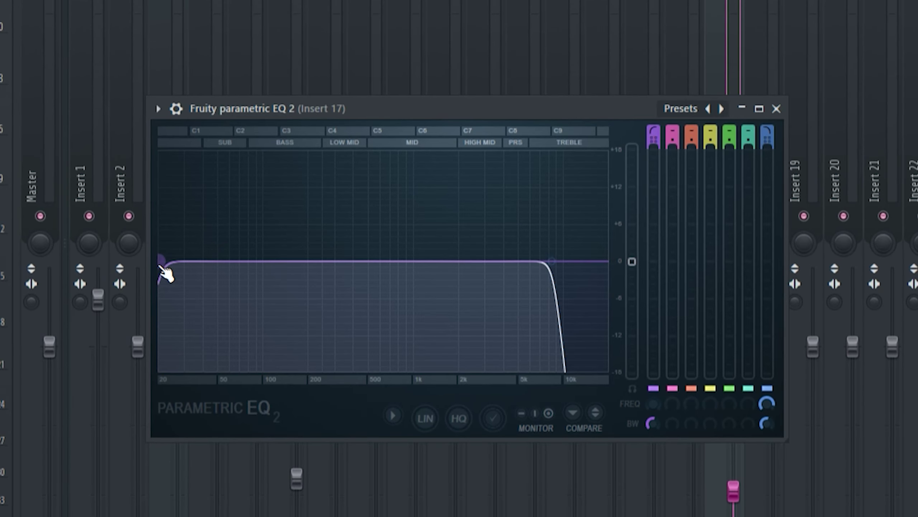
{"action": "left_click_drag", "start_coordinate": [211, 246], "coordinate": [359, 260]}
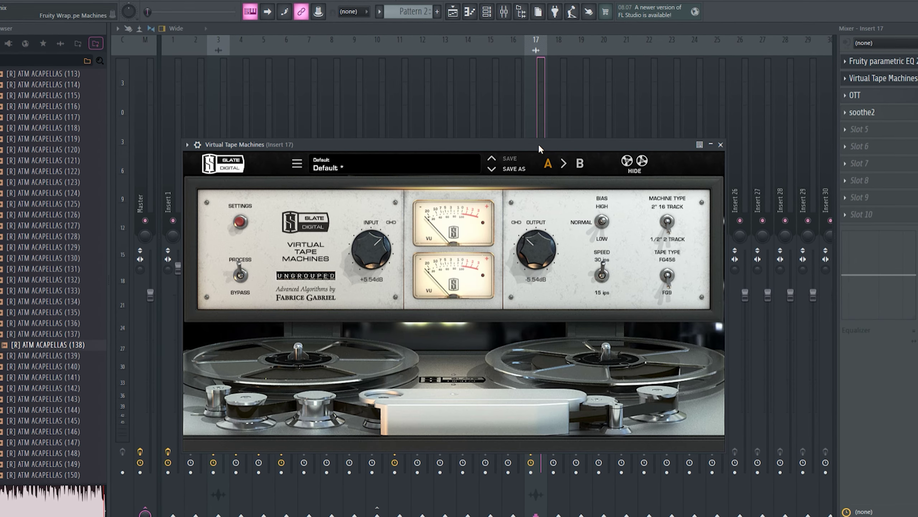